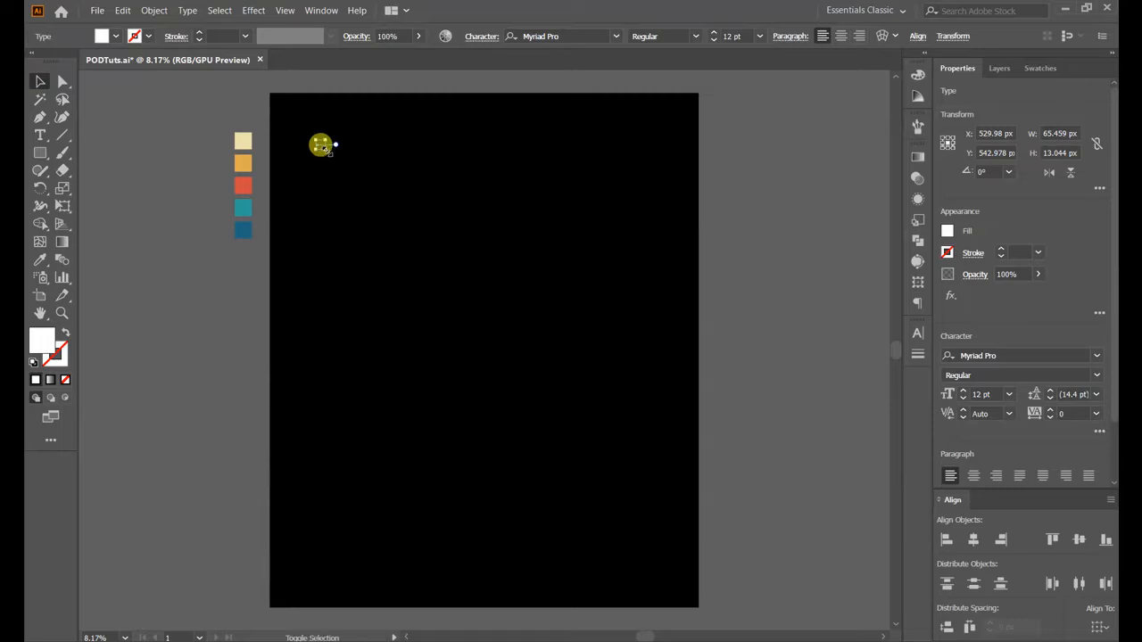
- Enlarge the placeholder text near the upper part of the artboard and replace its wording with "Change"
left_click_drag(326, 150, 695, 362)
left_click_drag(460, 172, 660, 298)
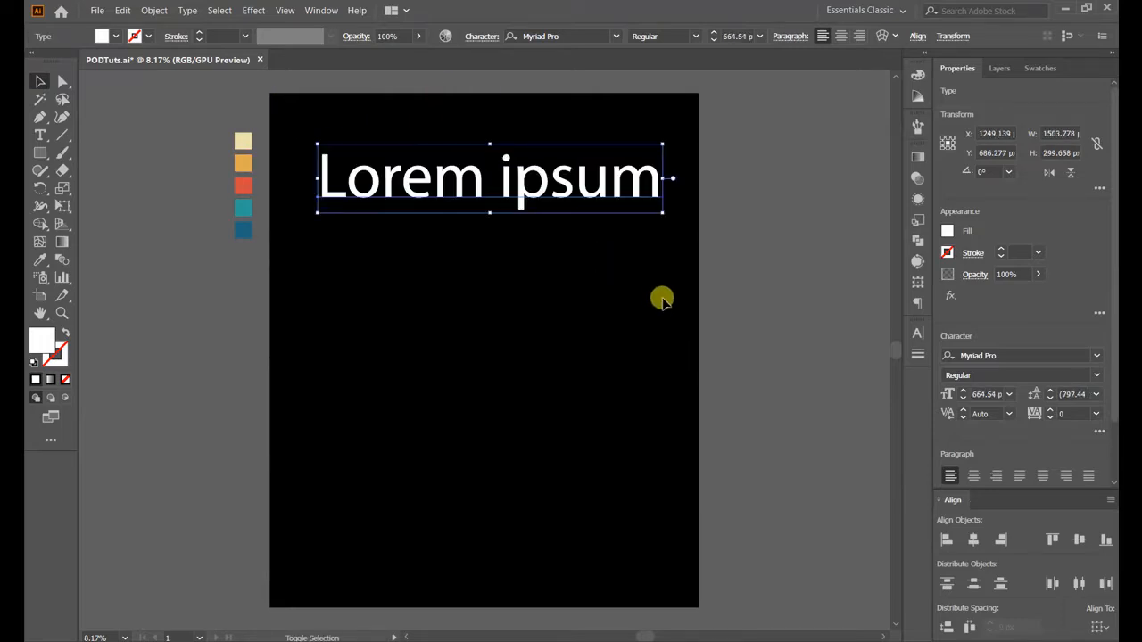
double_click(596, 188)
key("ctrl+a")
type("Ch")
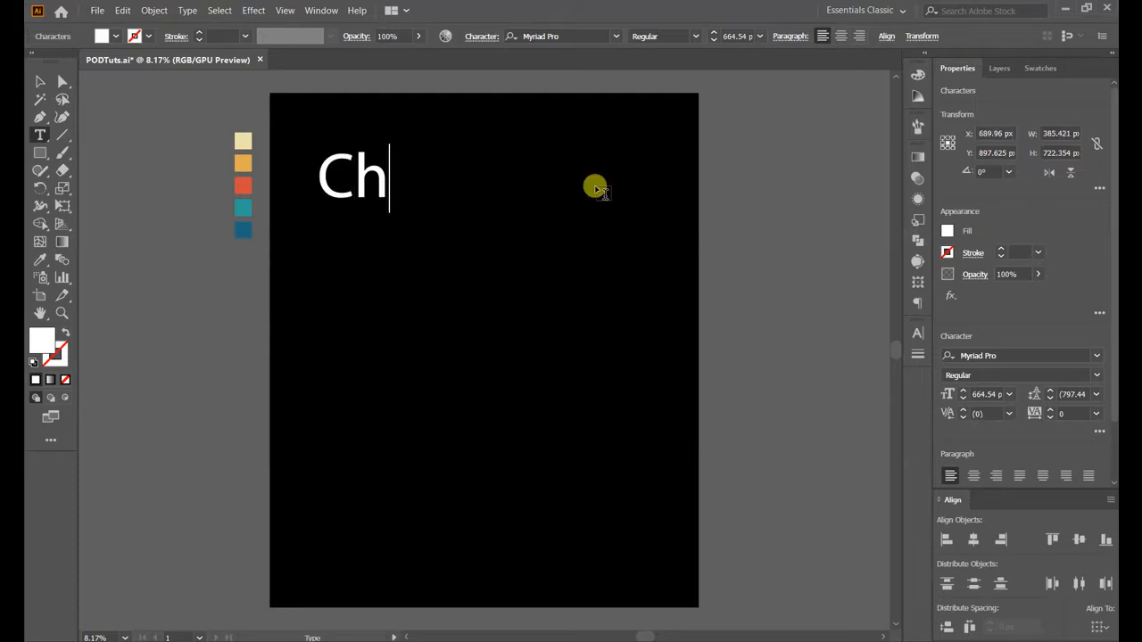
type("ange")
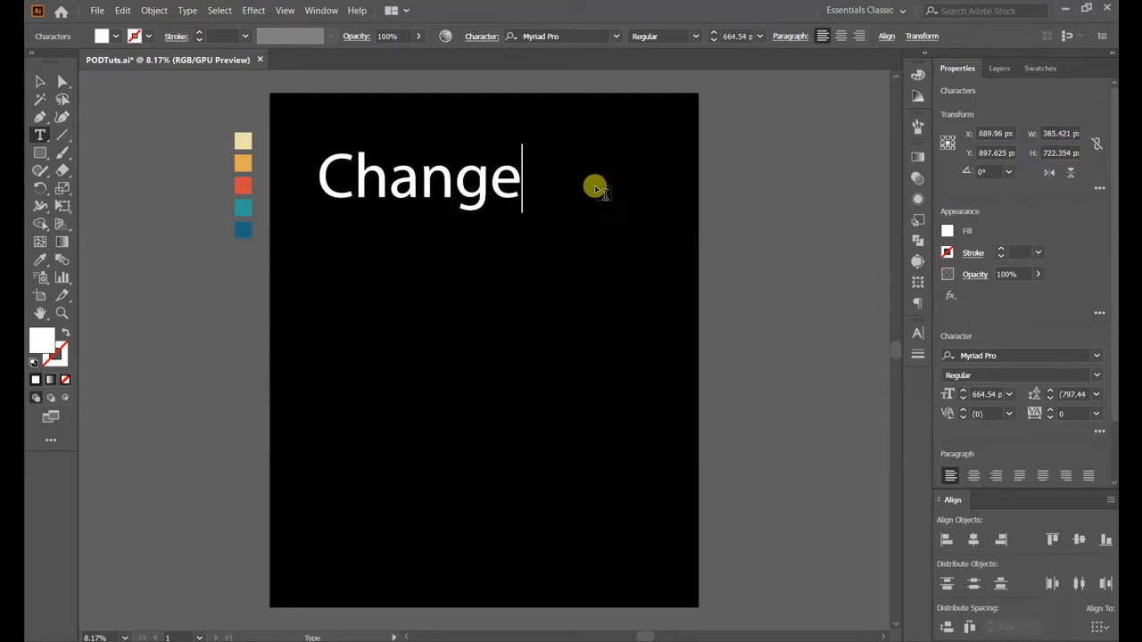
- Scale the word "Change" up to about 1147 pt and set its font to Classual
left_click(39, 81)
left_click_drag(519, 212, 668, 300)
left_click(579, 35)
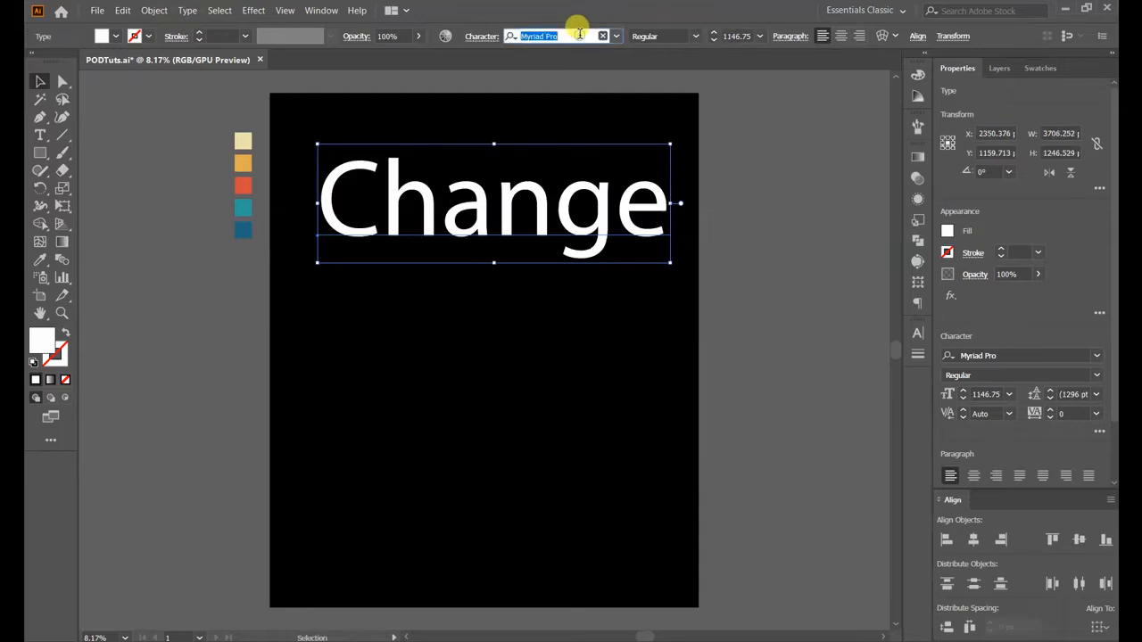
type("classu")
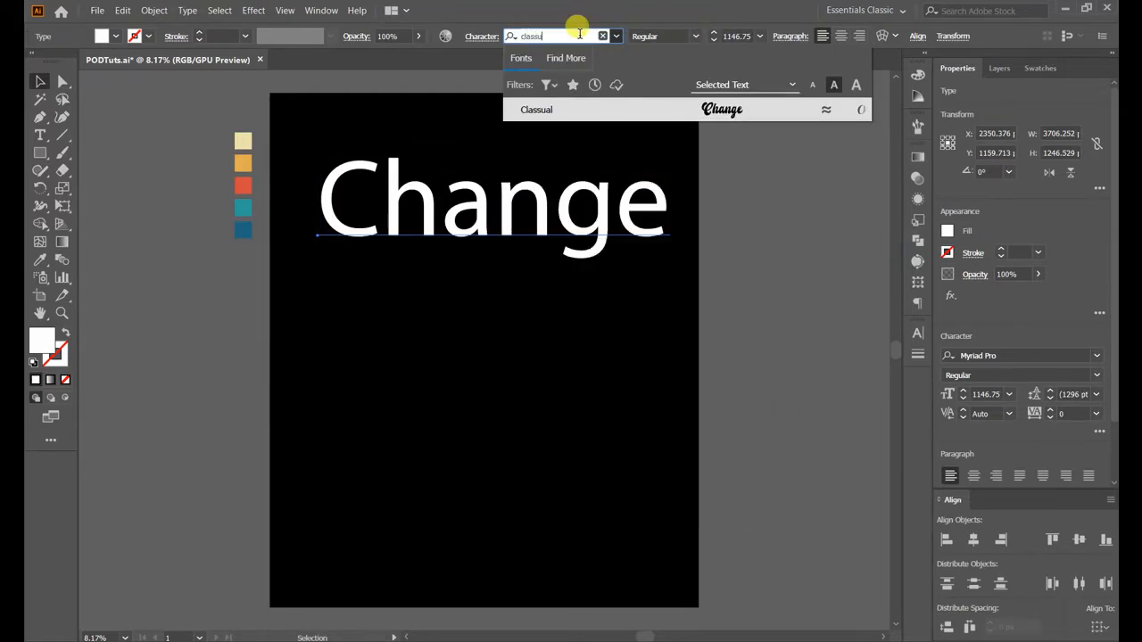
left_click(592, 110)
- Shear the "Change" text by -5° along the vertical axis and shift it slightly down and to the left
right_click(492, 208)
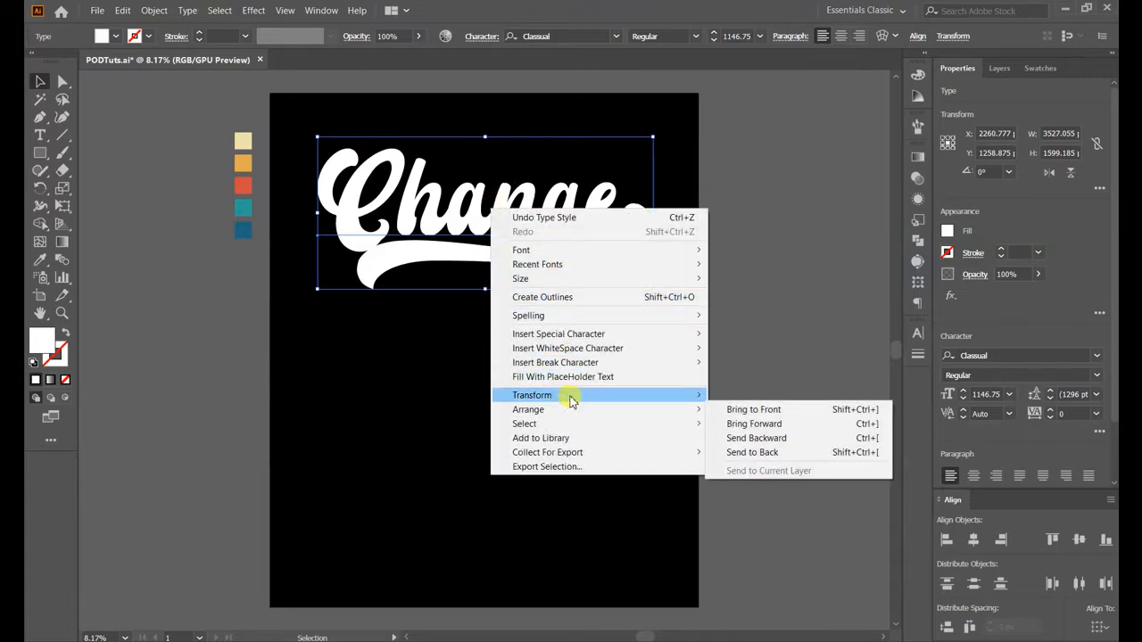
mouse_move(569, 396)
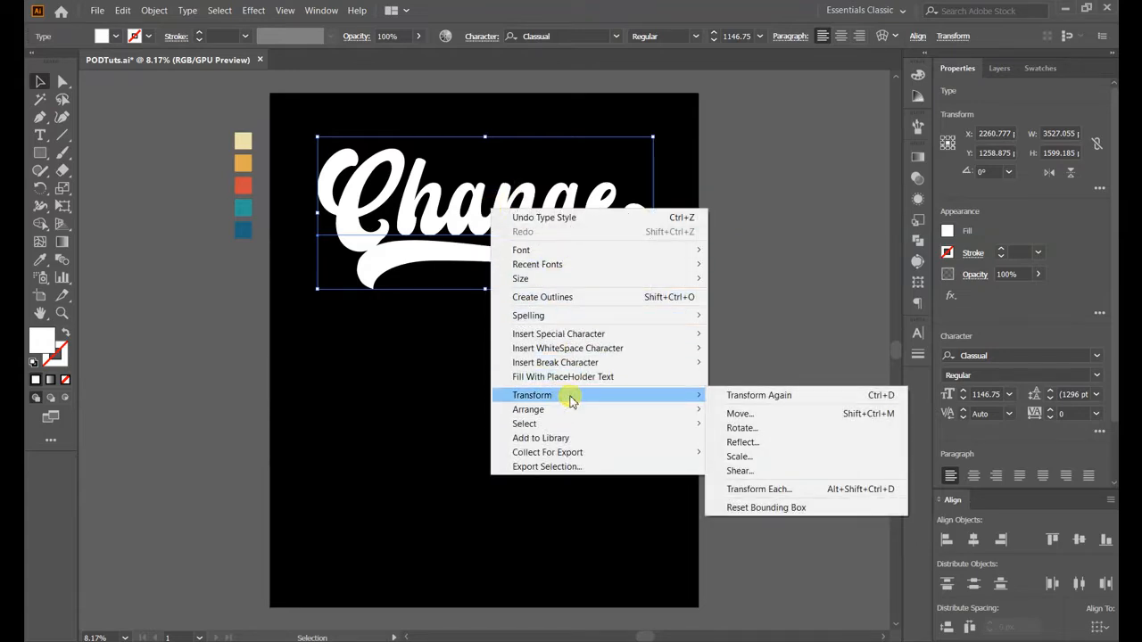
left_click(740, 470)
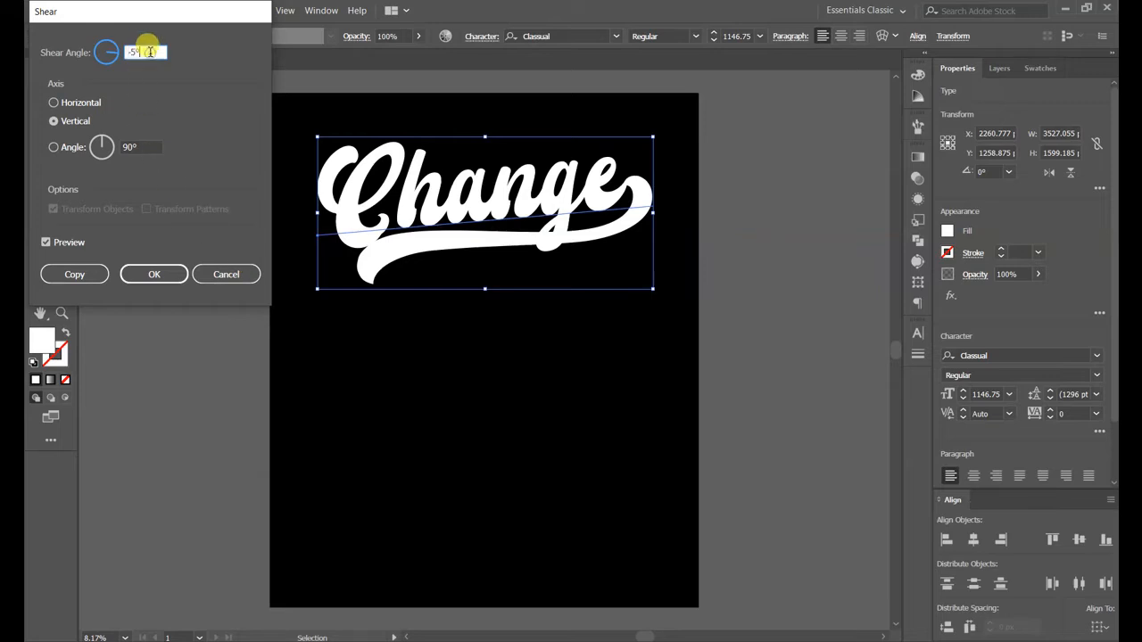
left_click(83, 126)
left_click(39, 243)
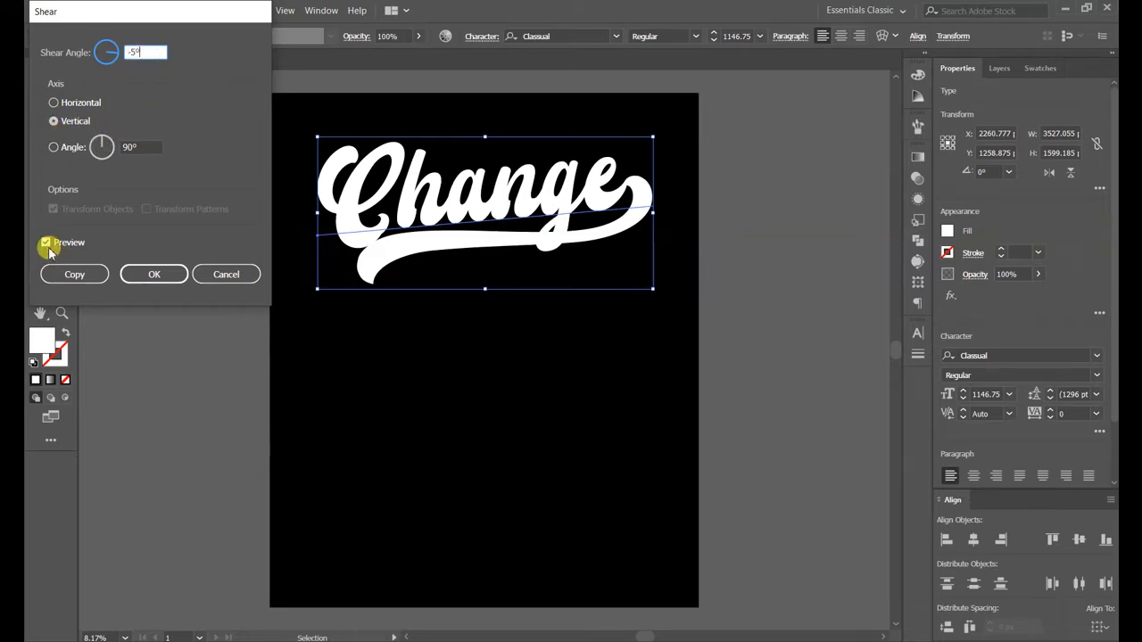
left_click(153, 274)
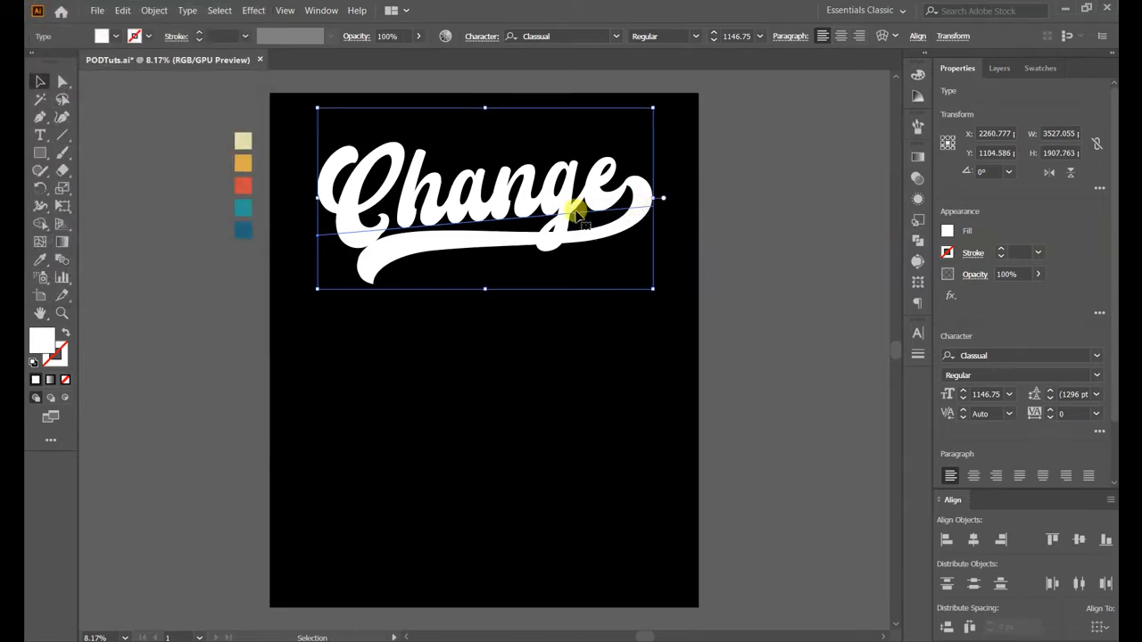
left_click_drag(576, 211, 566, 219)
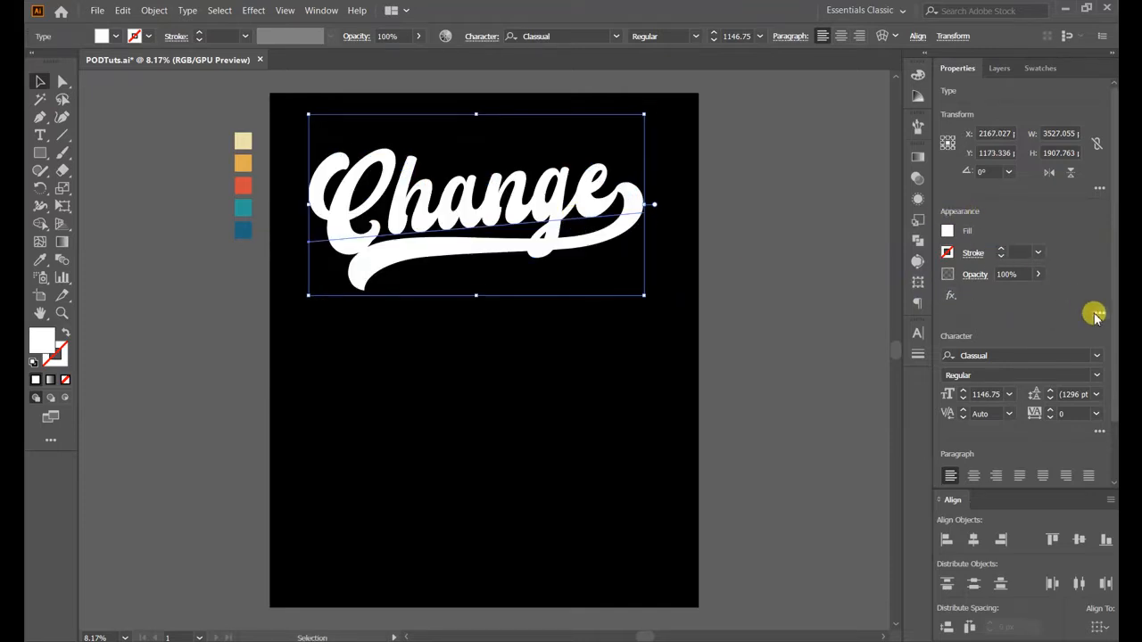
- Add a new appearance fill to the "Change" text and colour it with the cream palette swatch
left_click(1098, 313)
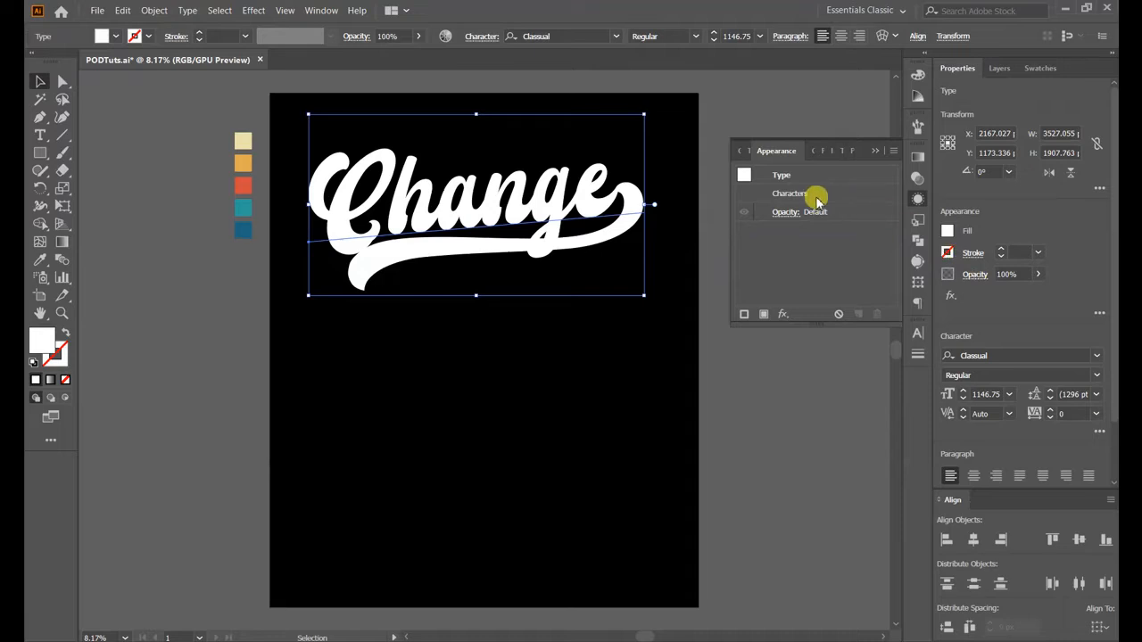
left_click(763, 314)
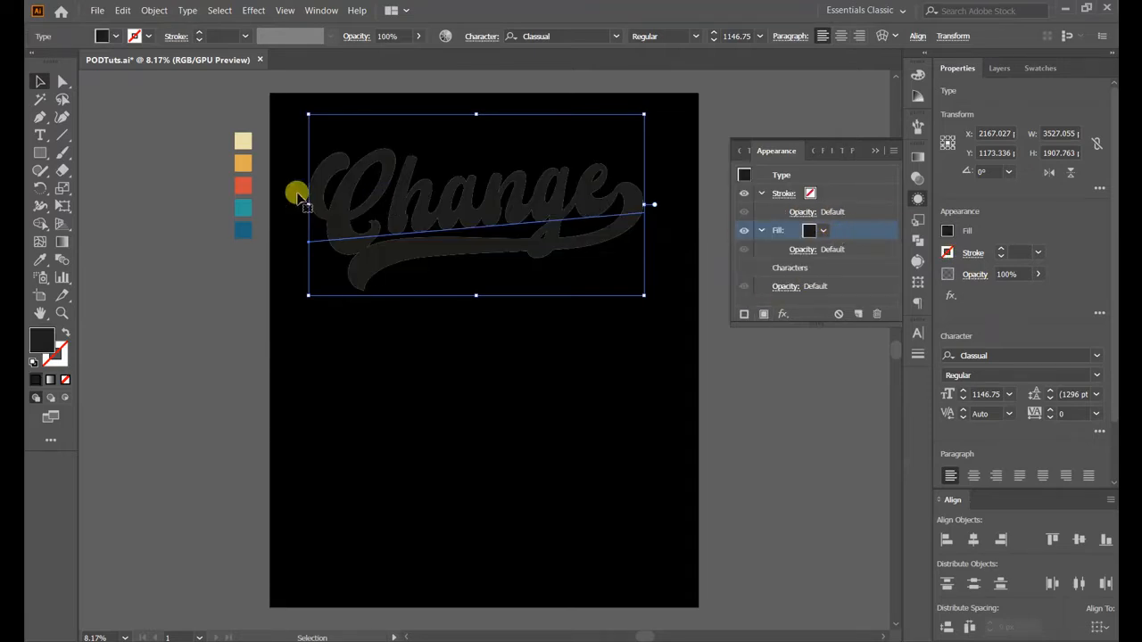
left_click(38, 260)
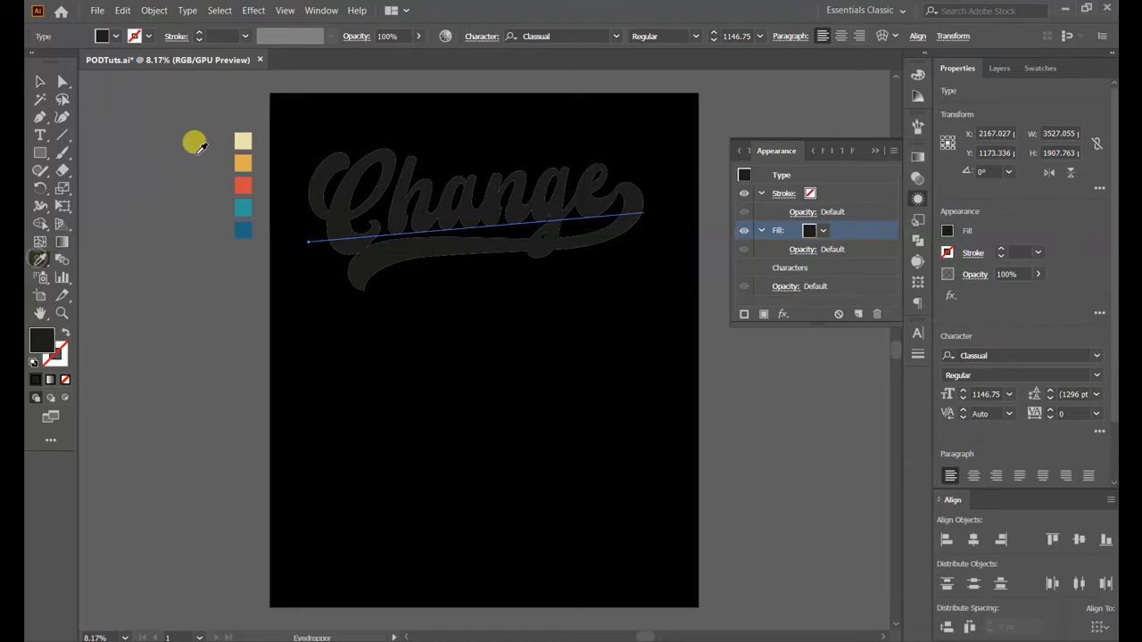
left_click(243, 138)
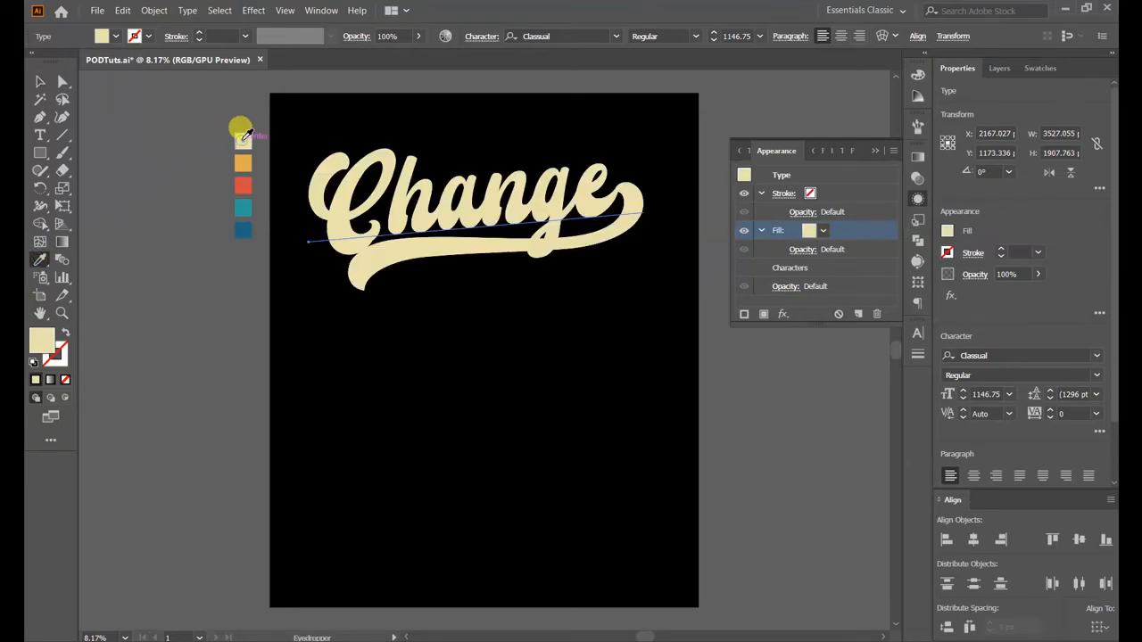
- Duplicate the text's cream fill and select the lower copy
left_click(760, 231)
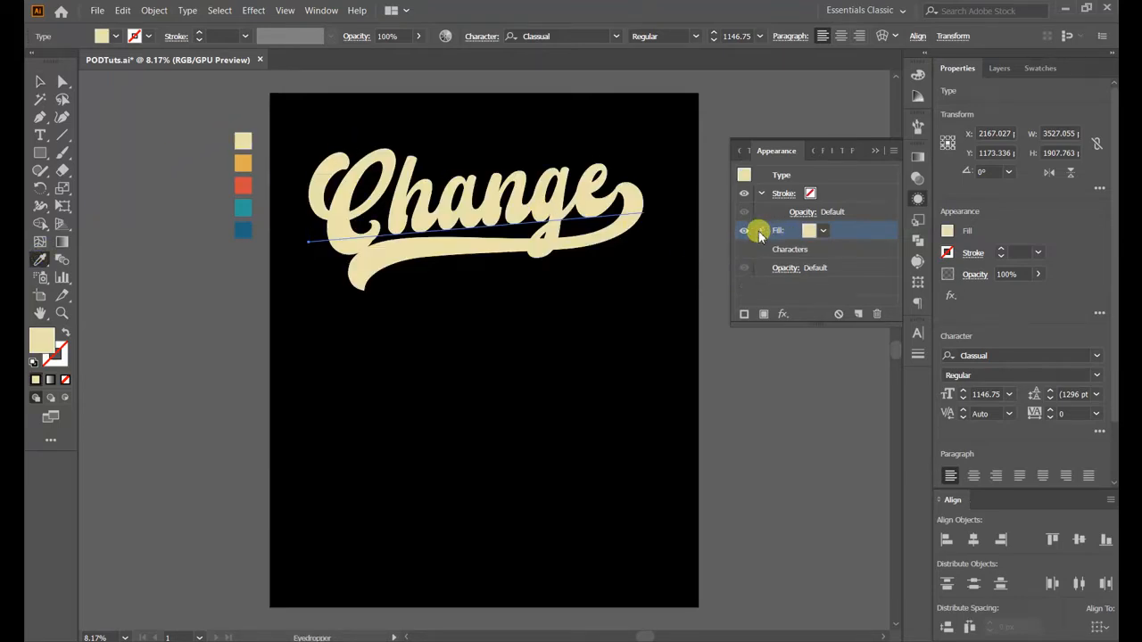
left_click(856, 314)
left_click(863, 250)
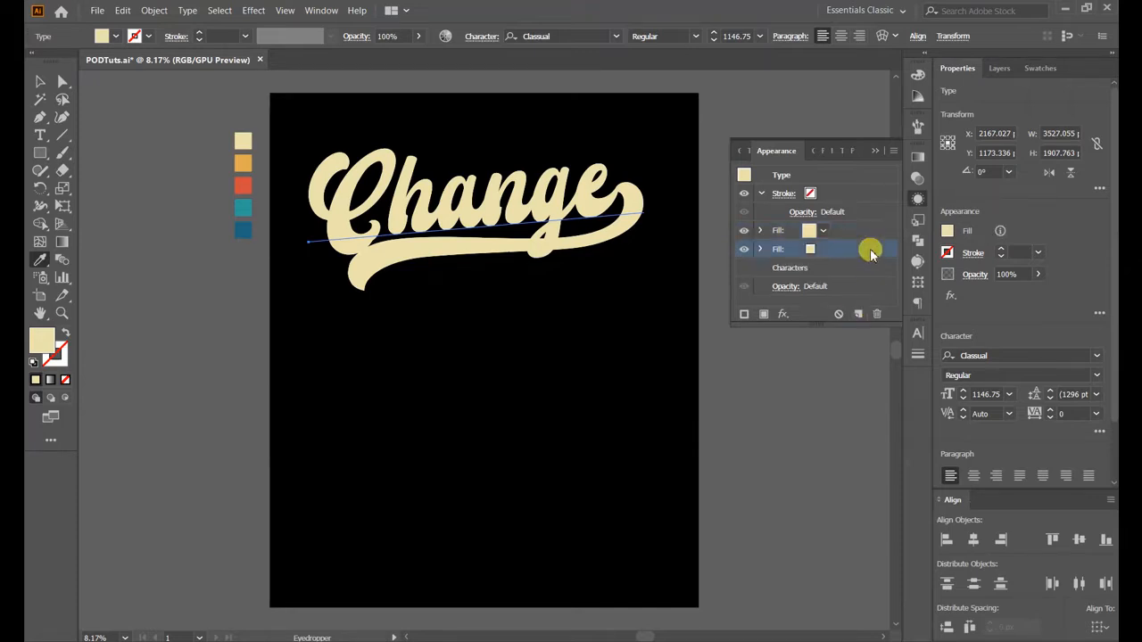
- Apply an Offset Path effect of 20 px with round joins to the lower cream fill
left_click(782, 315)
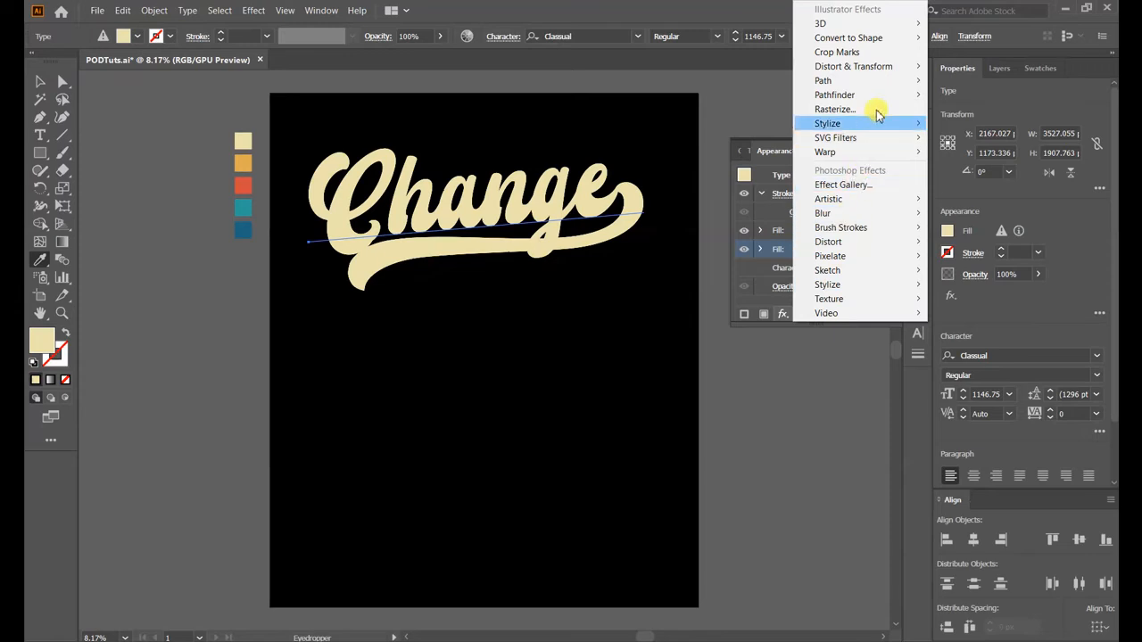
mouse_move(884, 81)
left_click(969, 80)
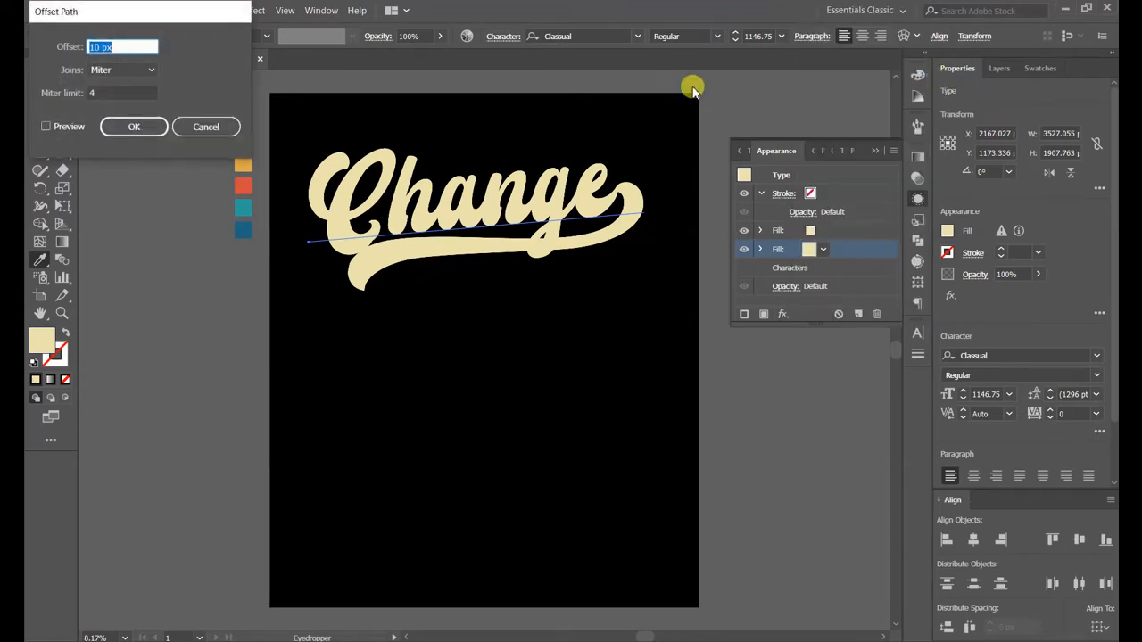
left_click(134, 69)
left_click(118, 102)
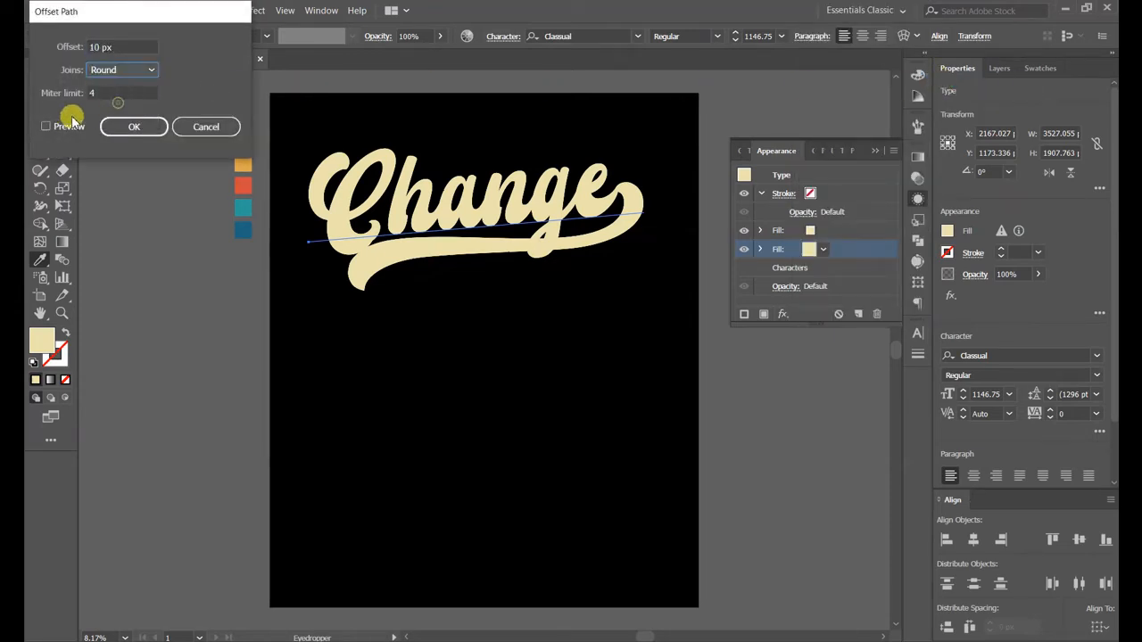
left_click(49, 125)
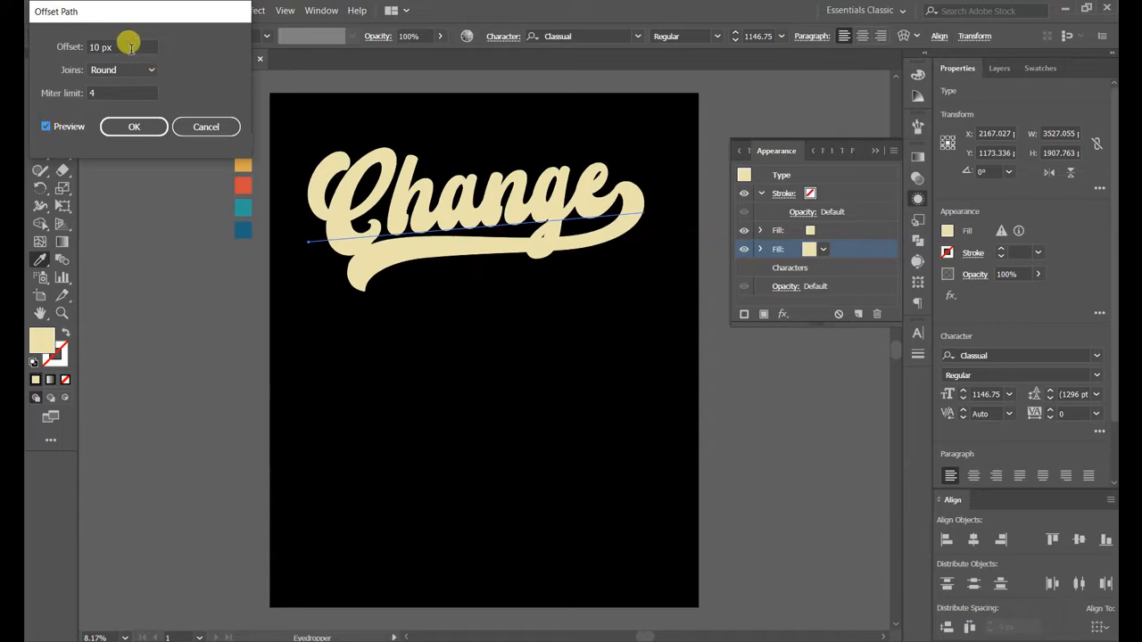
left_click(131, 48)
key("shift+Up")
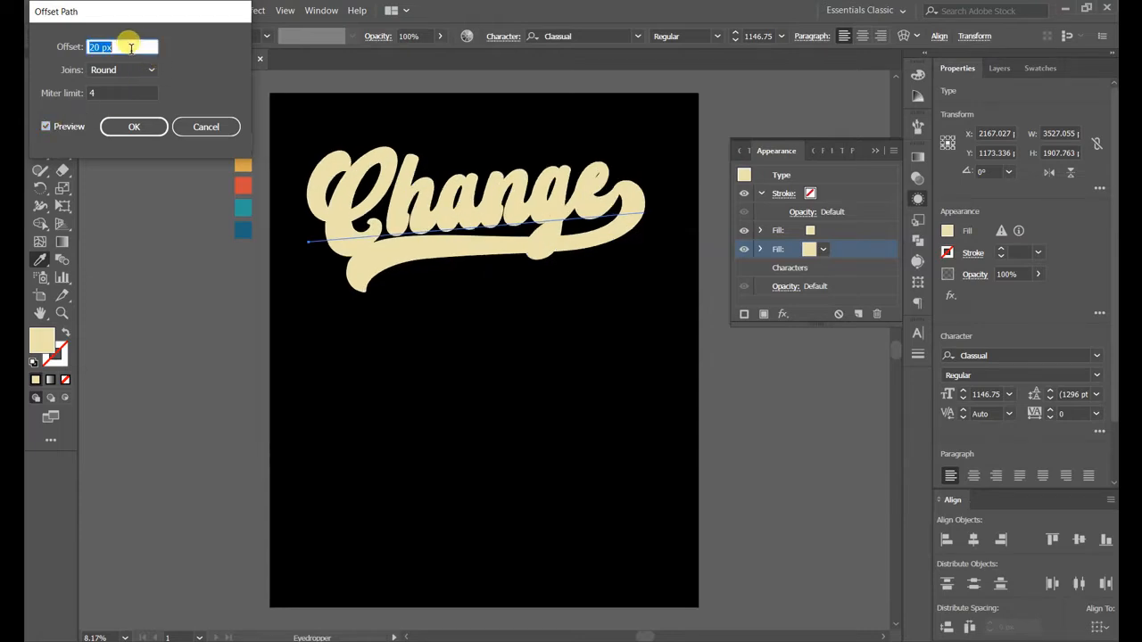
left_click(134, 134)
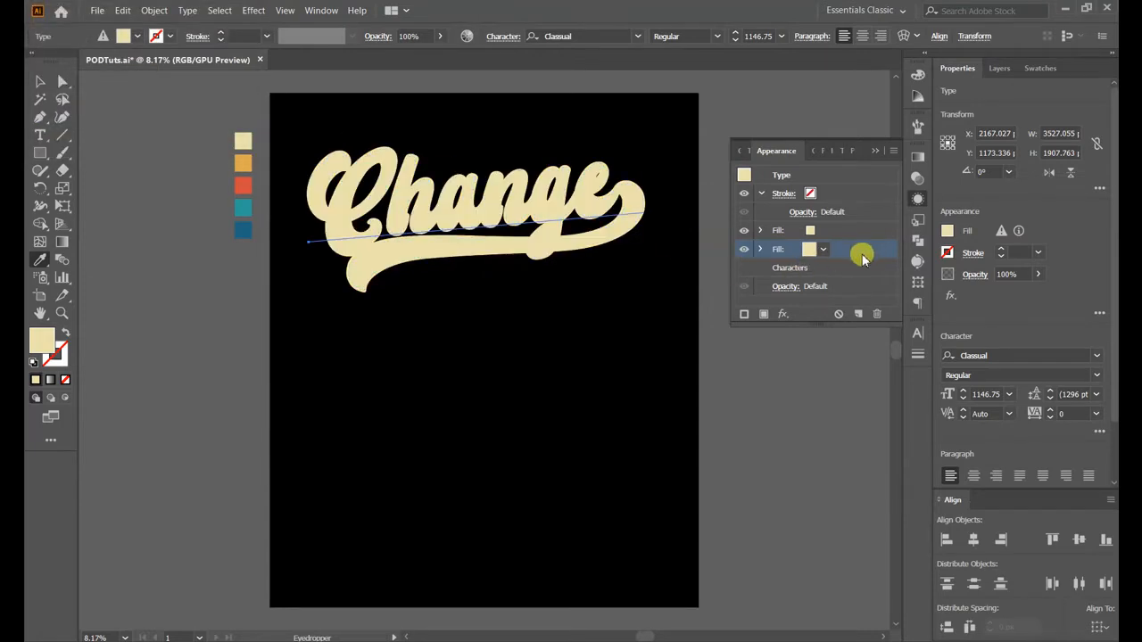
- Colour the offset fill with the red-orange palette swatch and duplicate that fill
left_click(243, 162)
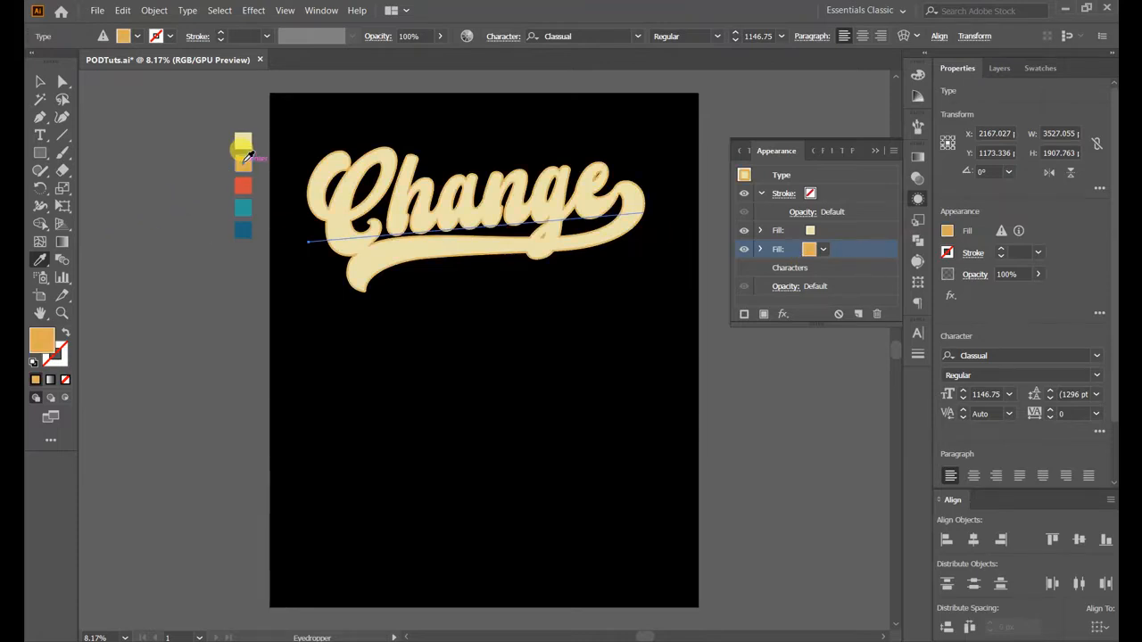
left_click(246, 181)
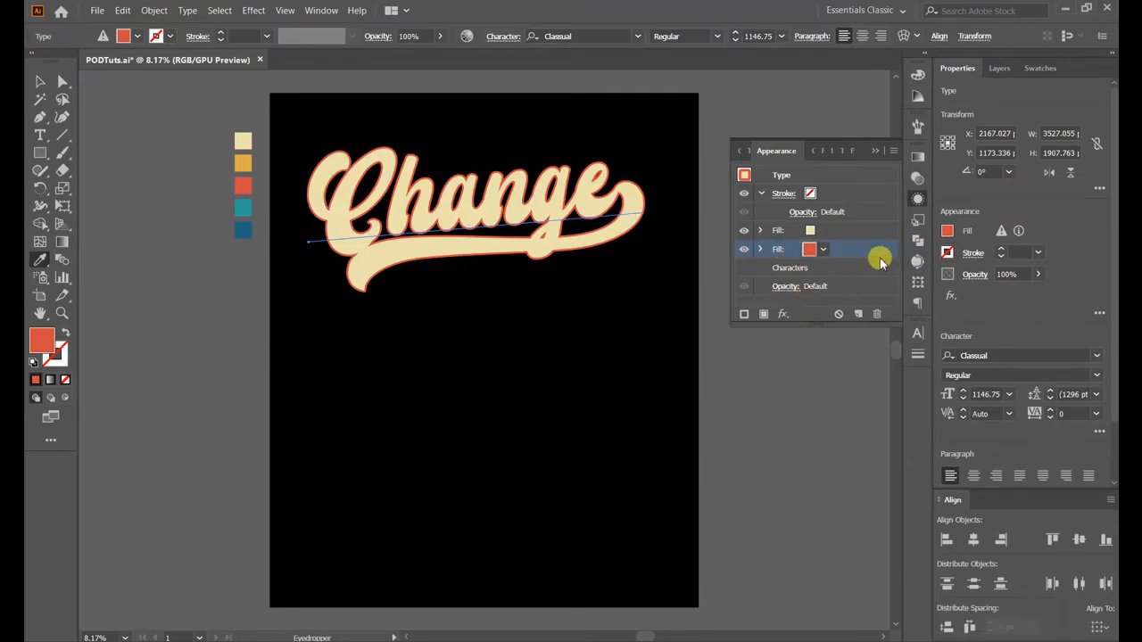
left_click(859, 314)
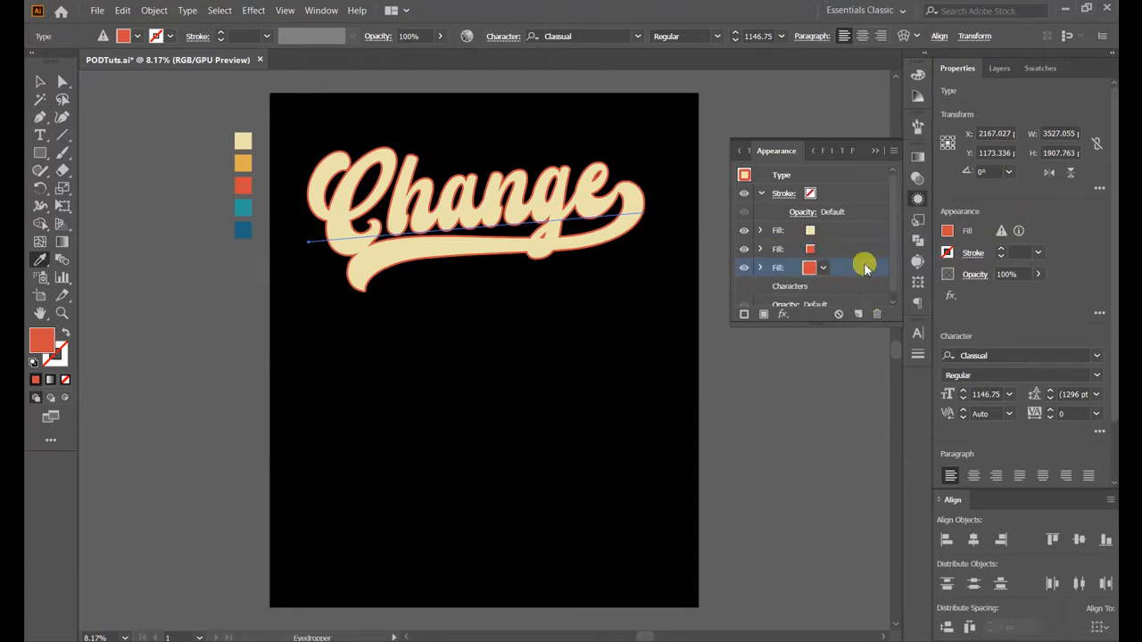
- Apply a Transform effect to the lowest red-orange fill with 1 px horizontal and 1 px vertical movement and 40 copies
left_click(782, 314)
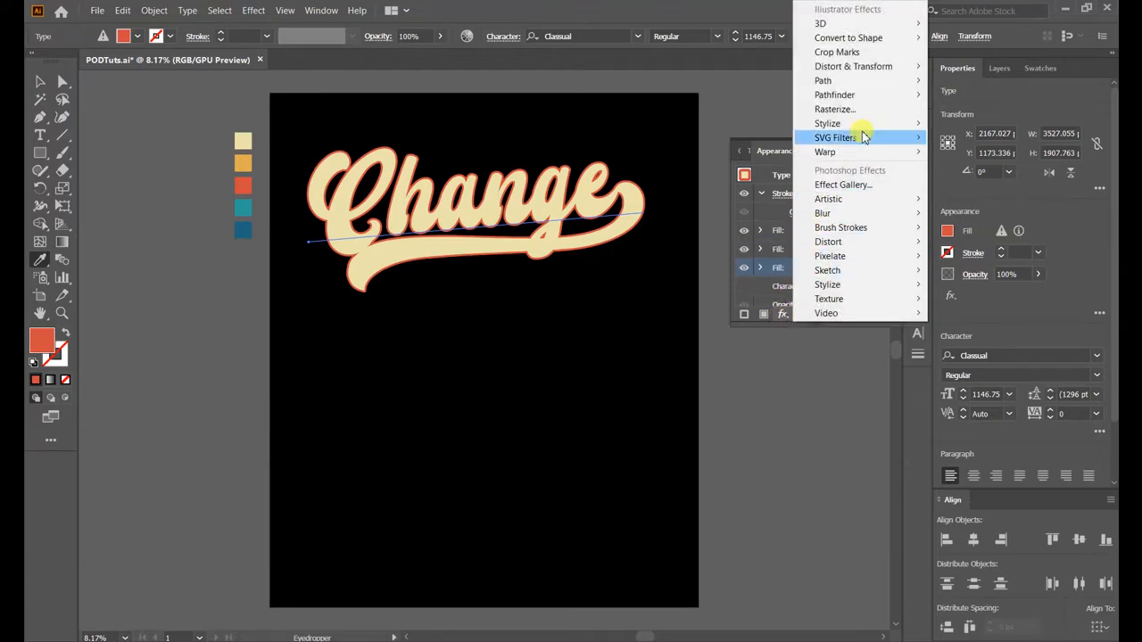
mouse_move(876, 70)
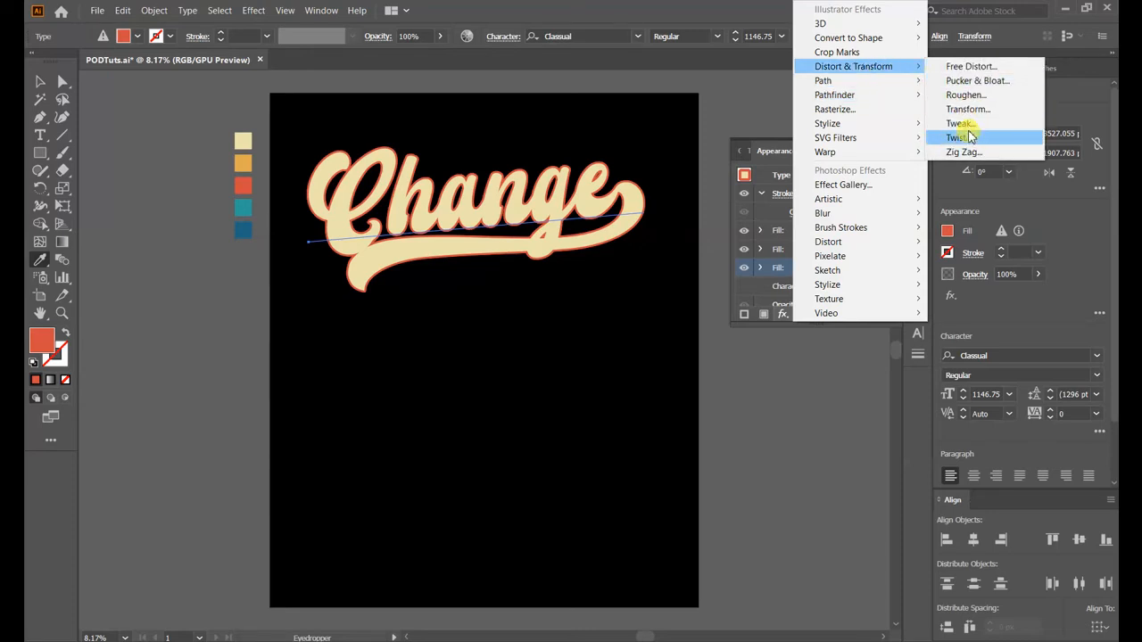
left_click(978, 114)
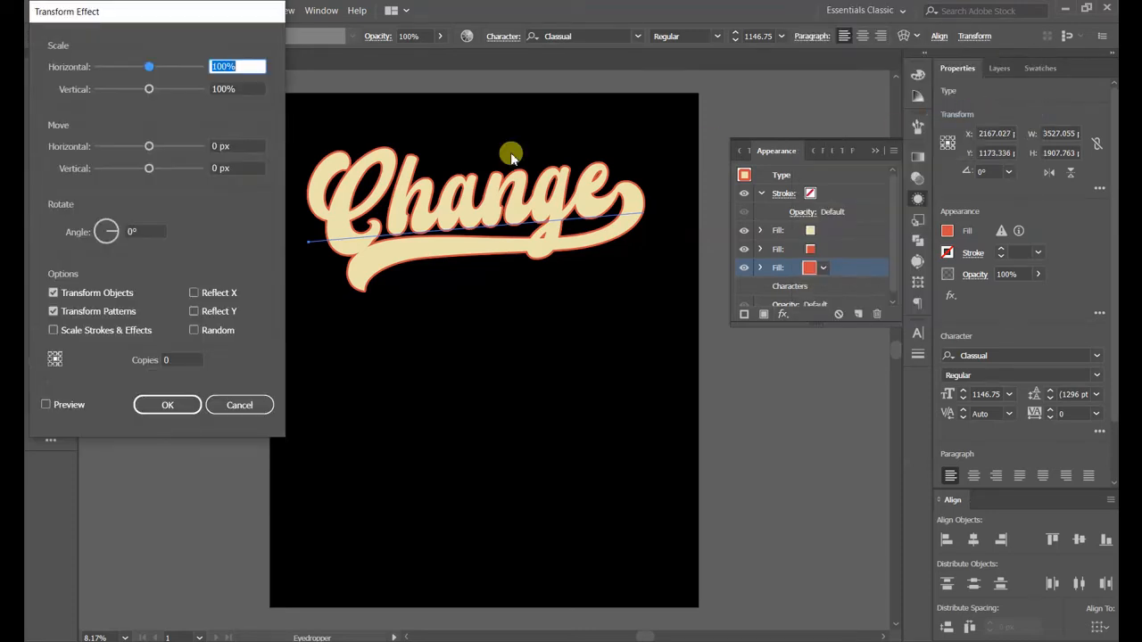
left_click(70, 406)
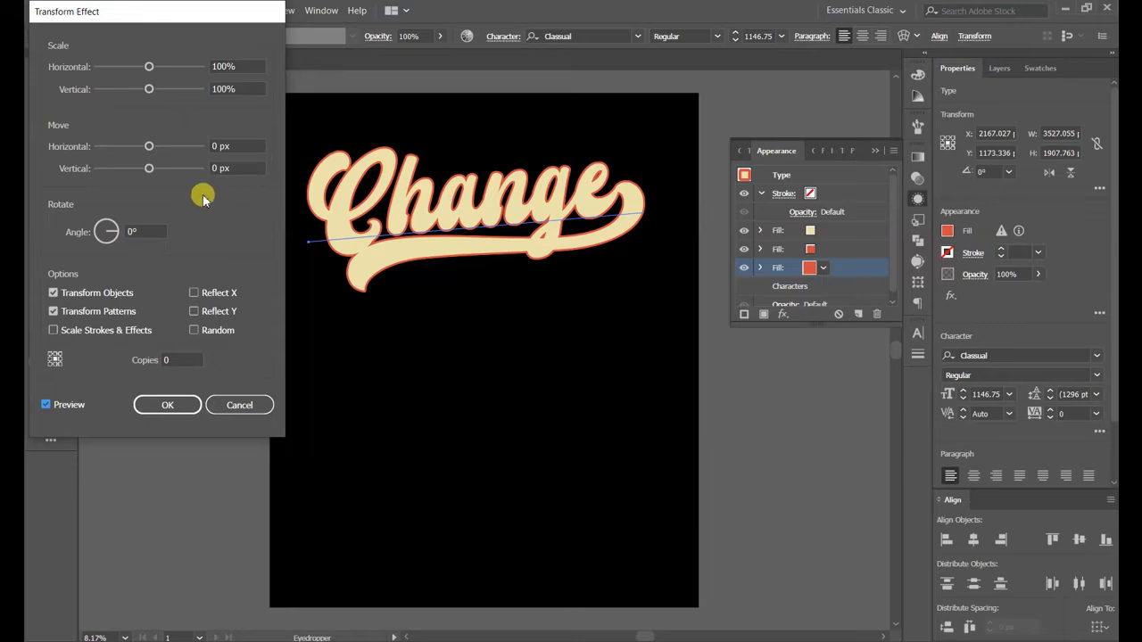
left_click(252, 144)
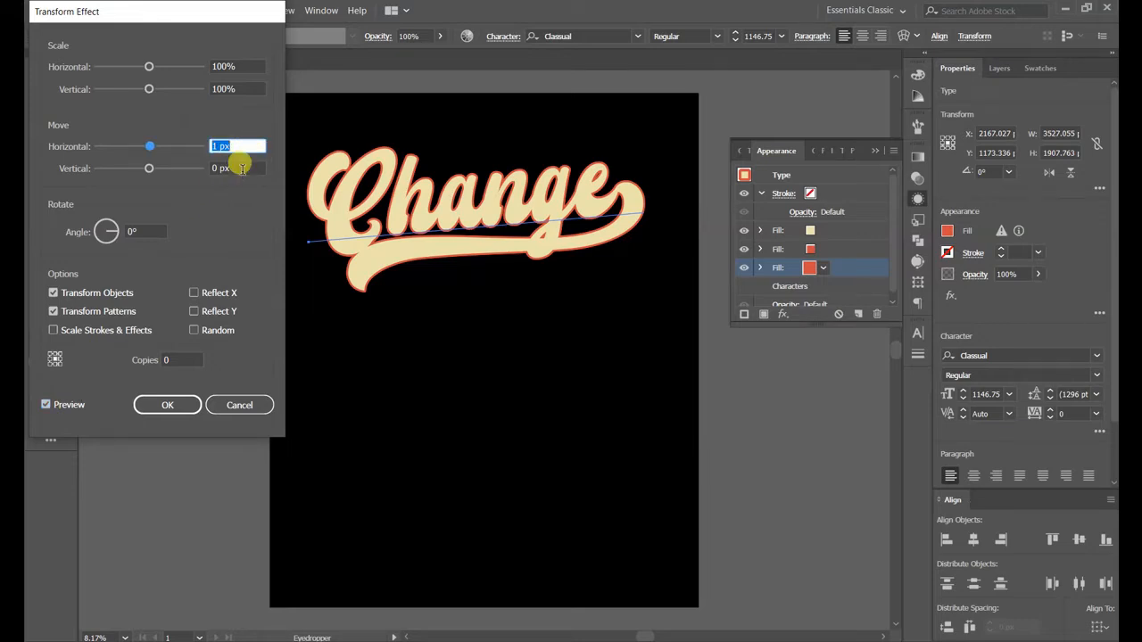
left_click(243, 168)
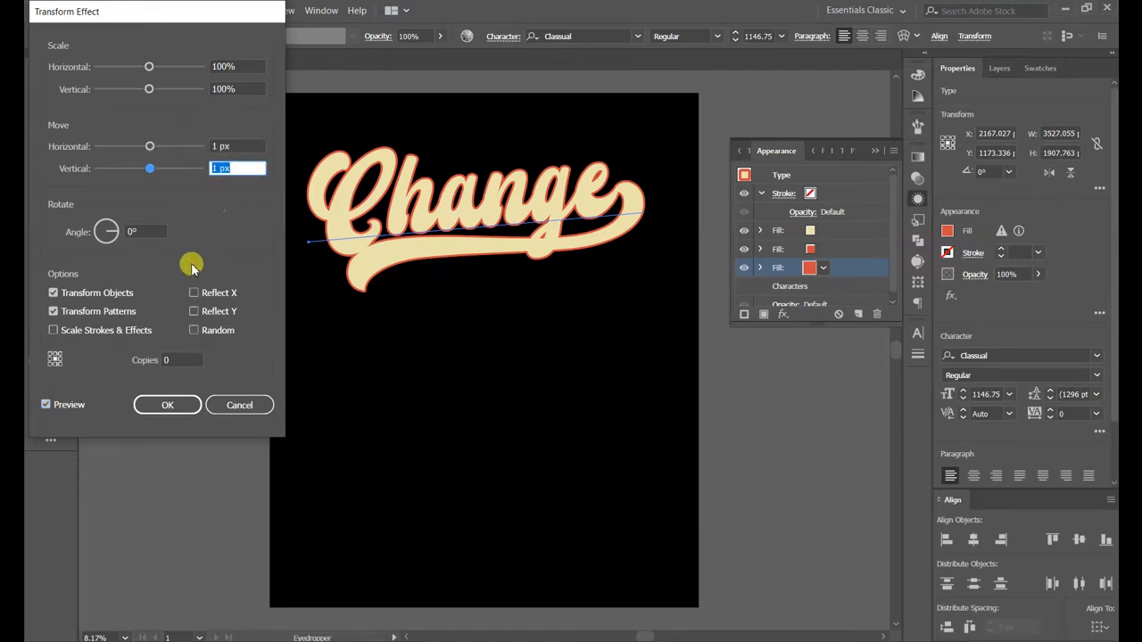
left_click(169, 358)
key("shift+Up")
key("shift+Up")
key("shift+Up")
key("shift+Up")
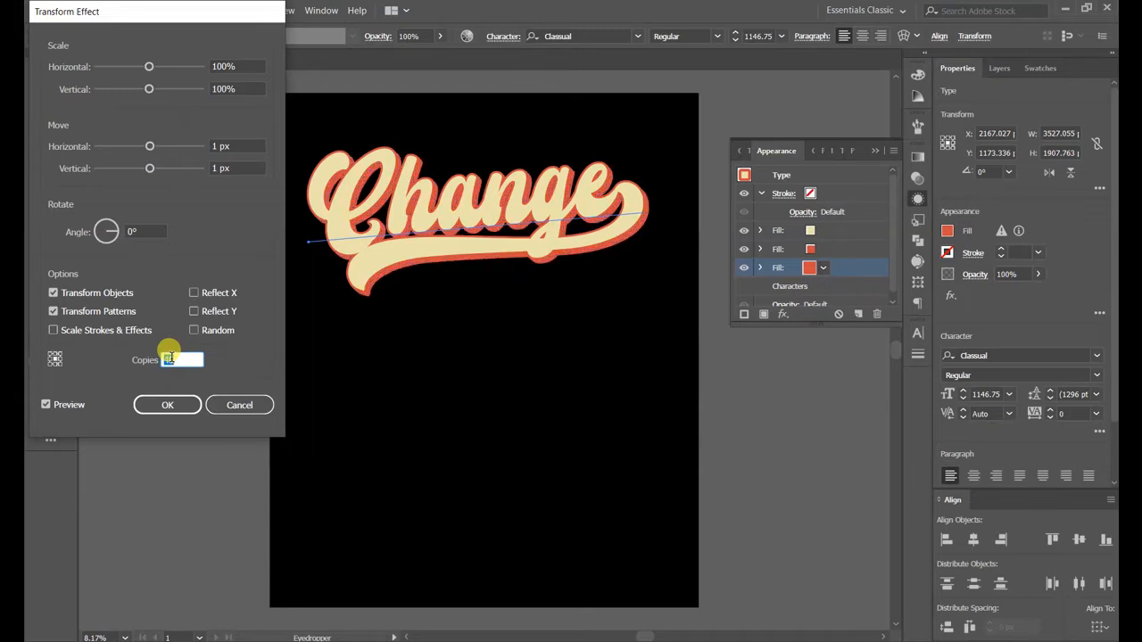
left_click(168, 403)
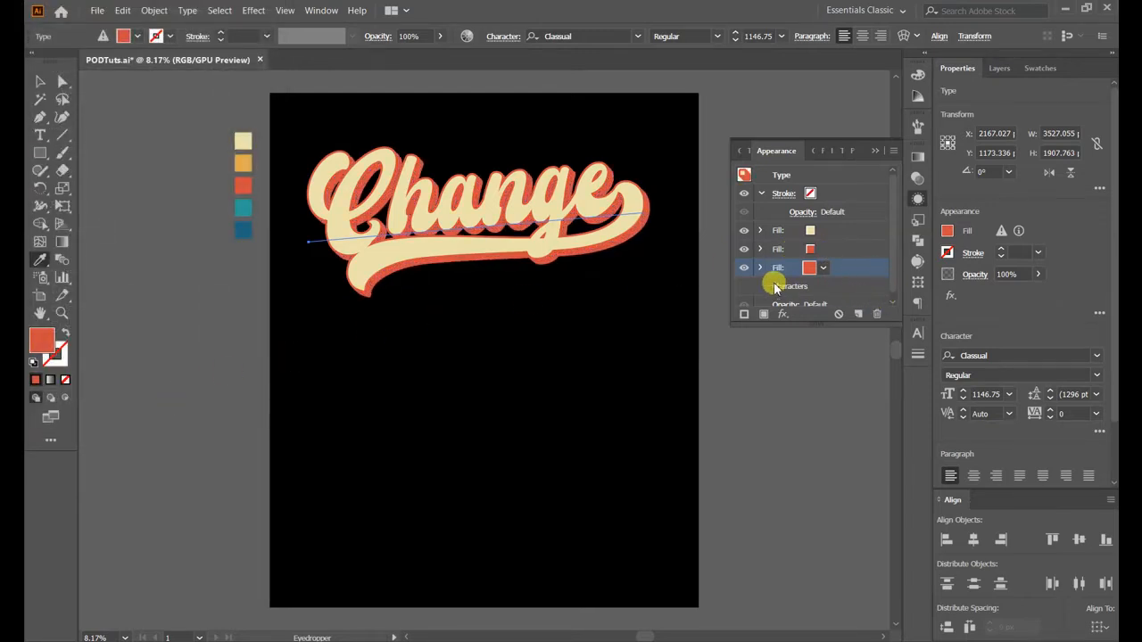
- Duplicate the text's lowest red-orange fill and colour the lower copy with the yellow-orange palette swatch
left_click(857, 314)
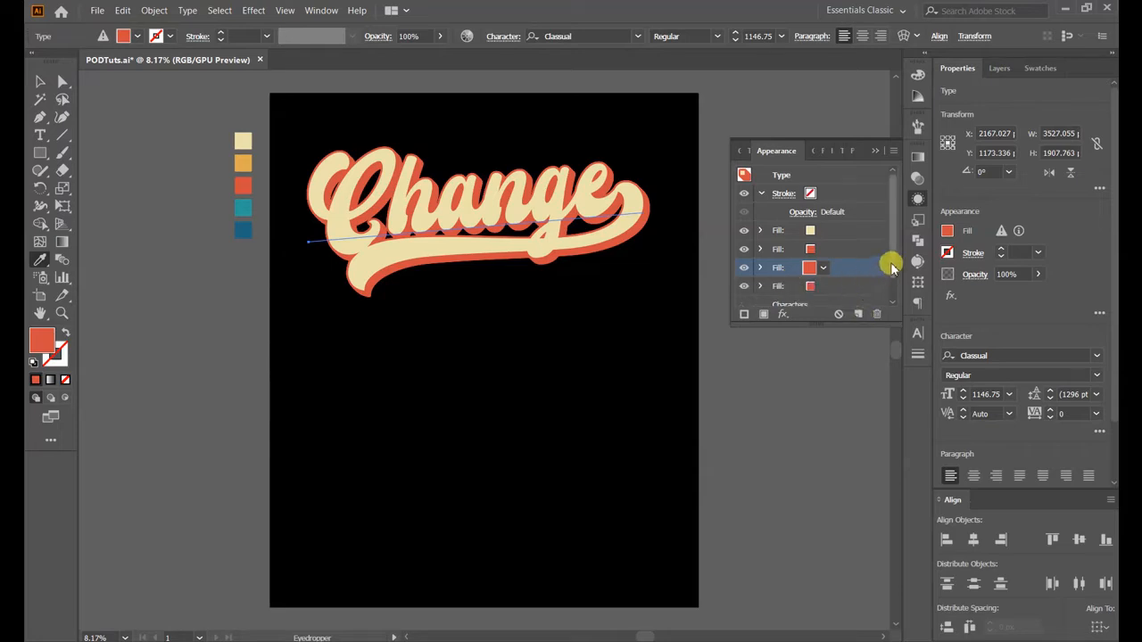
left_click_drag(889, 262, 889, 280)
left_click(872, 261)
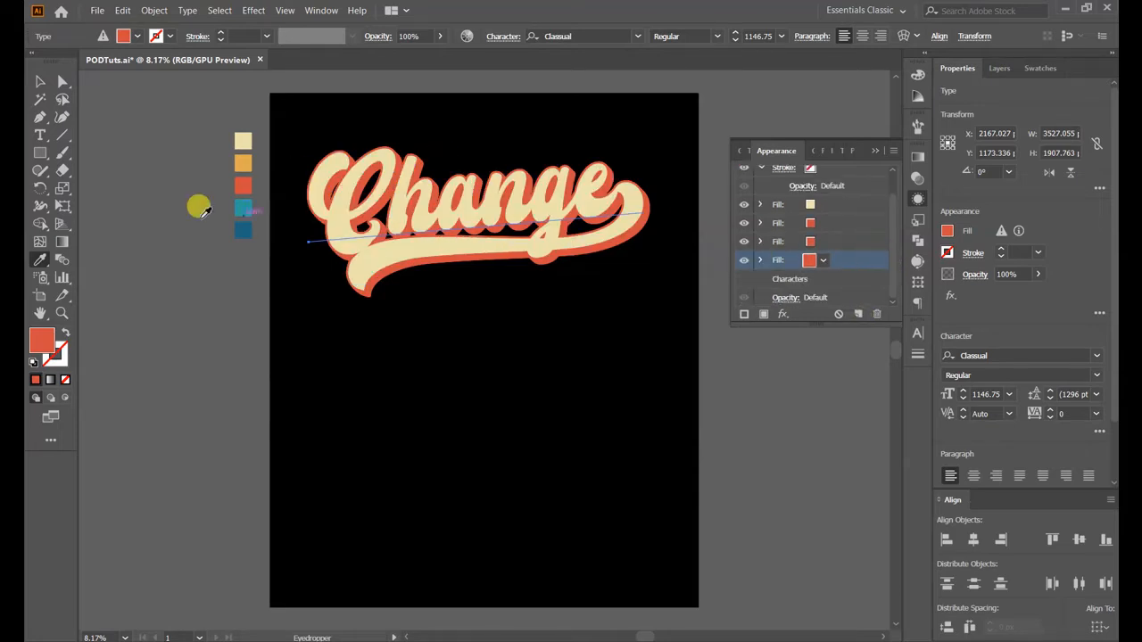
left_click(248, 159)
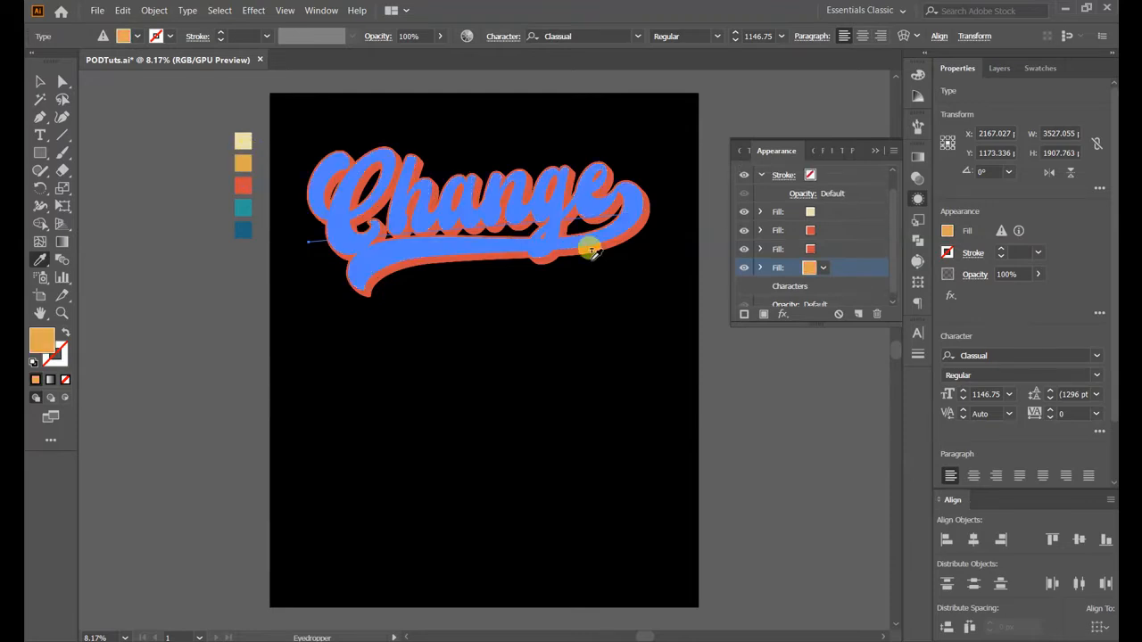
- Set the Transform effect of the lowest yellow-orange fill to 100 copies, with the preview enabled
left_click(758, 268)
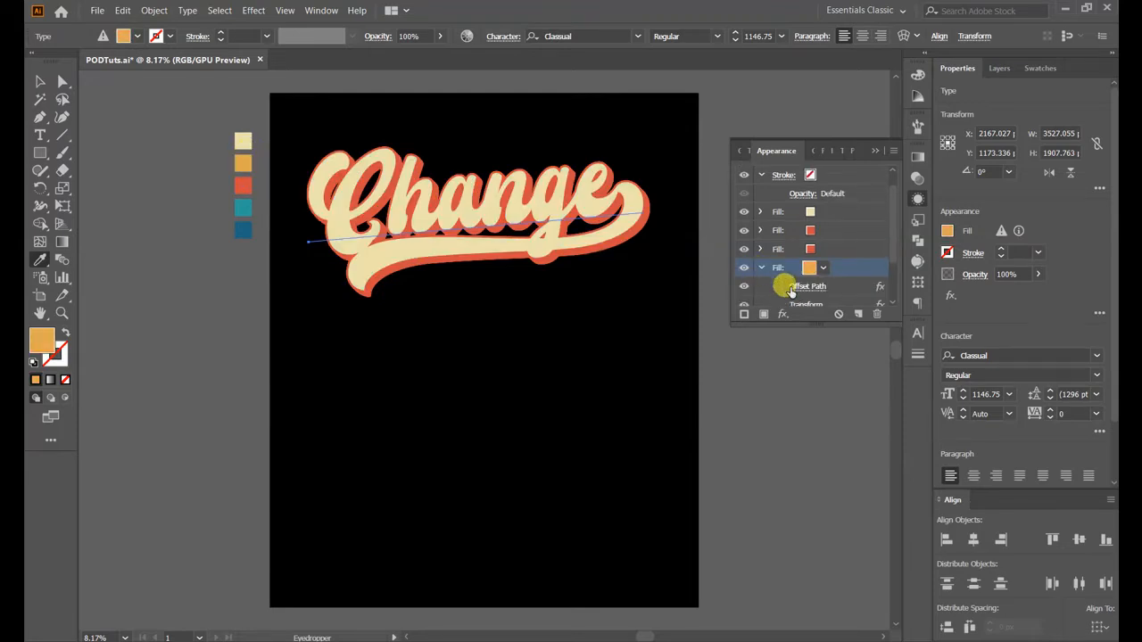
scroll(893, 250, "down", 2)
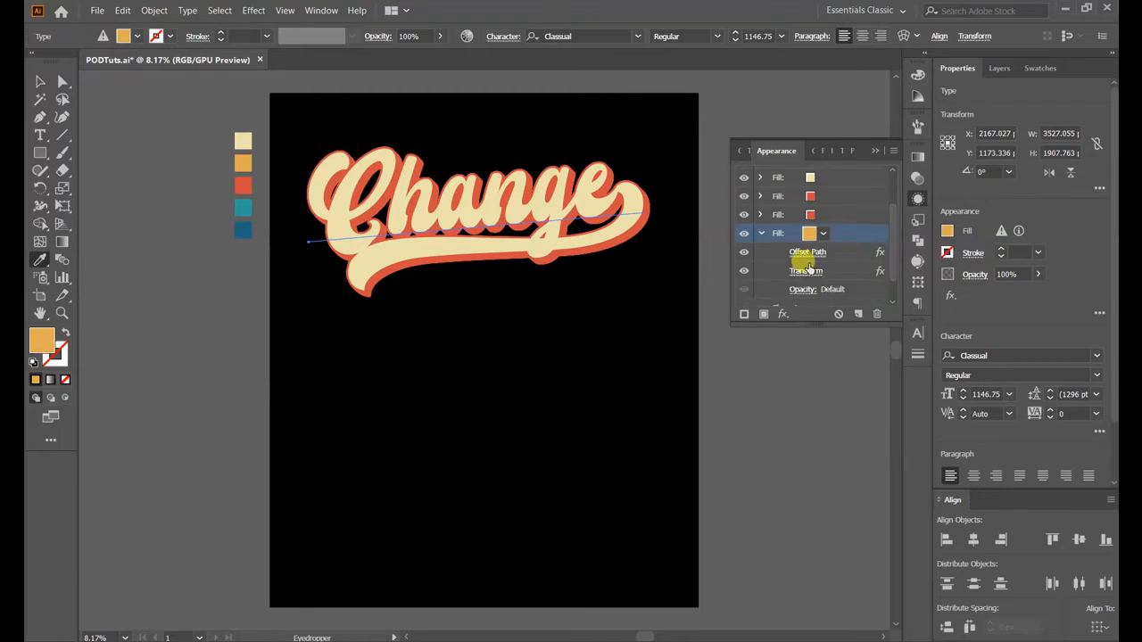
left_click(803, 271)
left_click(47, 404)
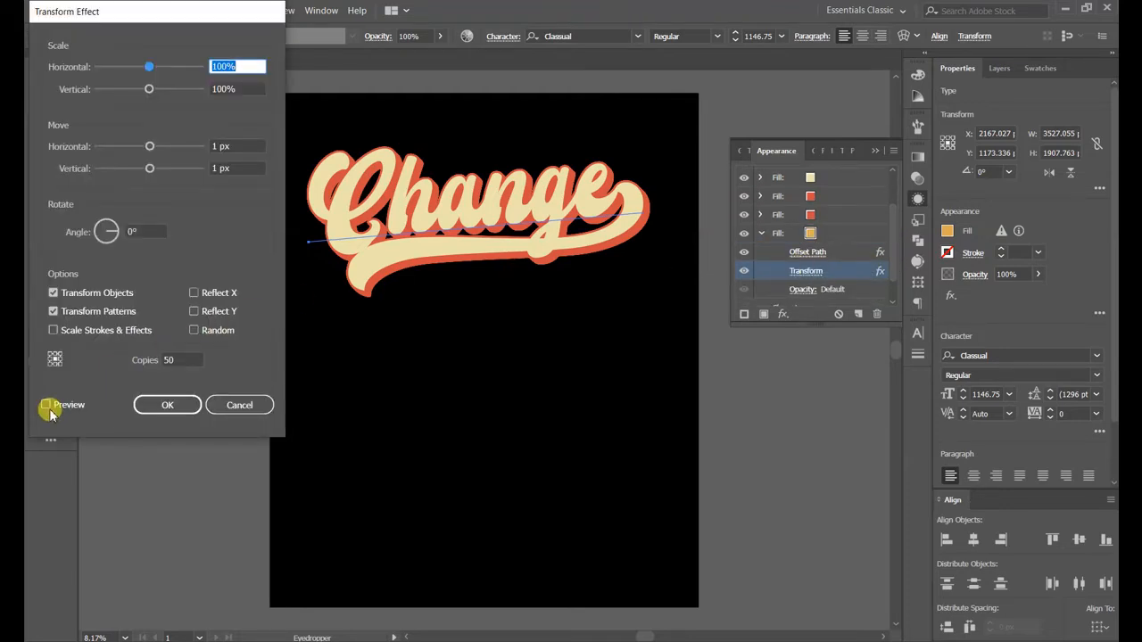
key("shift+Up")
key("shift+Up")
key("shift+Up")
key("shift+Up")
key("shift+Up")
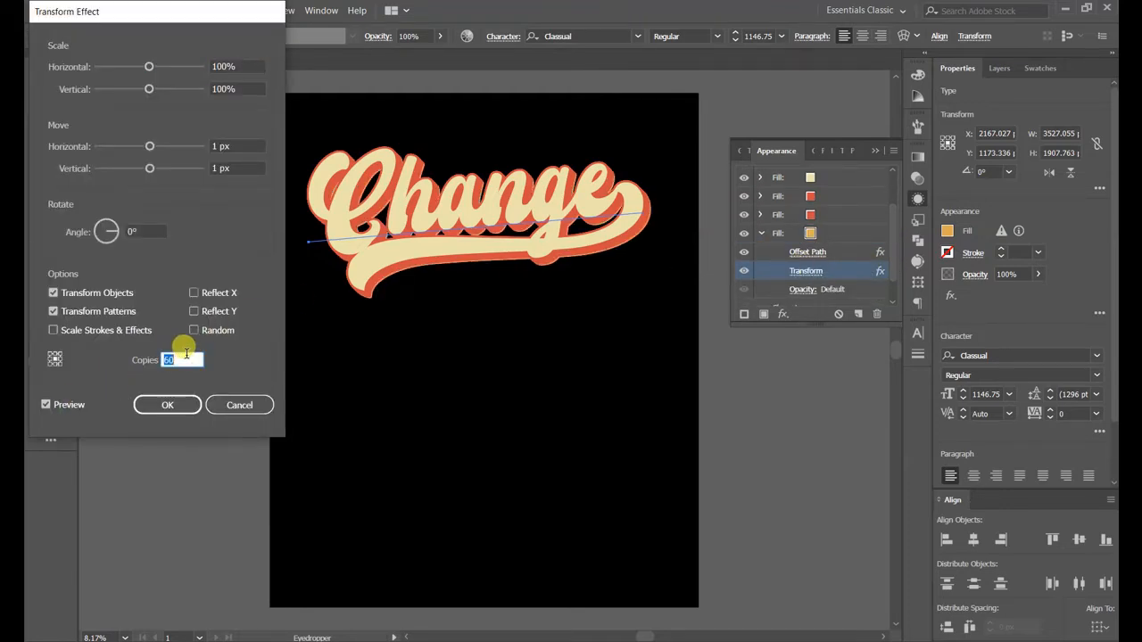
left_click(168, 405)
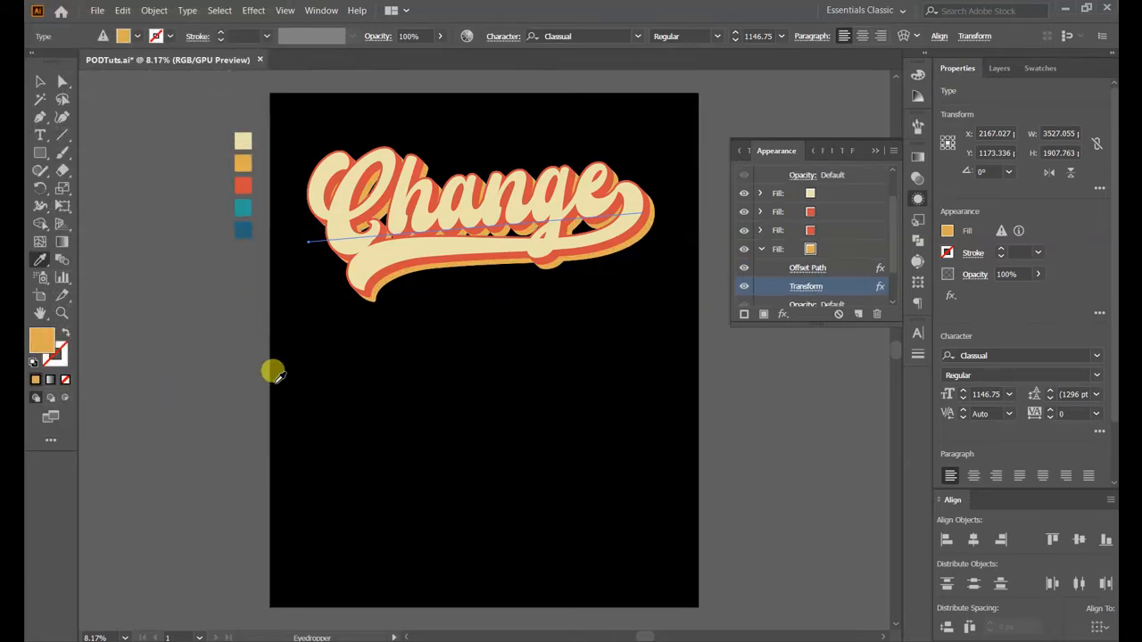
- Duplicate the yellow-orange fill and colour the lower copy with the teal palette swatch
left_click(760, 234)
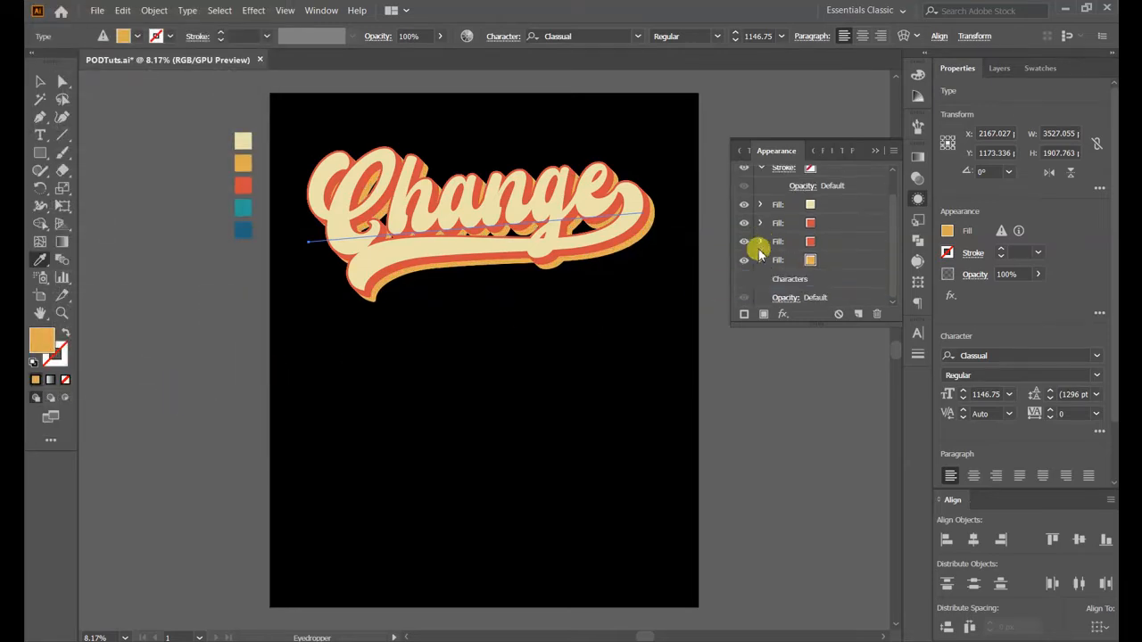
left_click(834, 260)
left_click(858, 314)
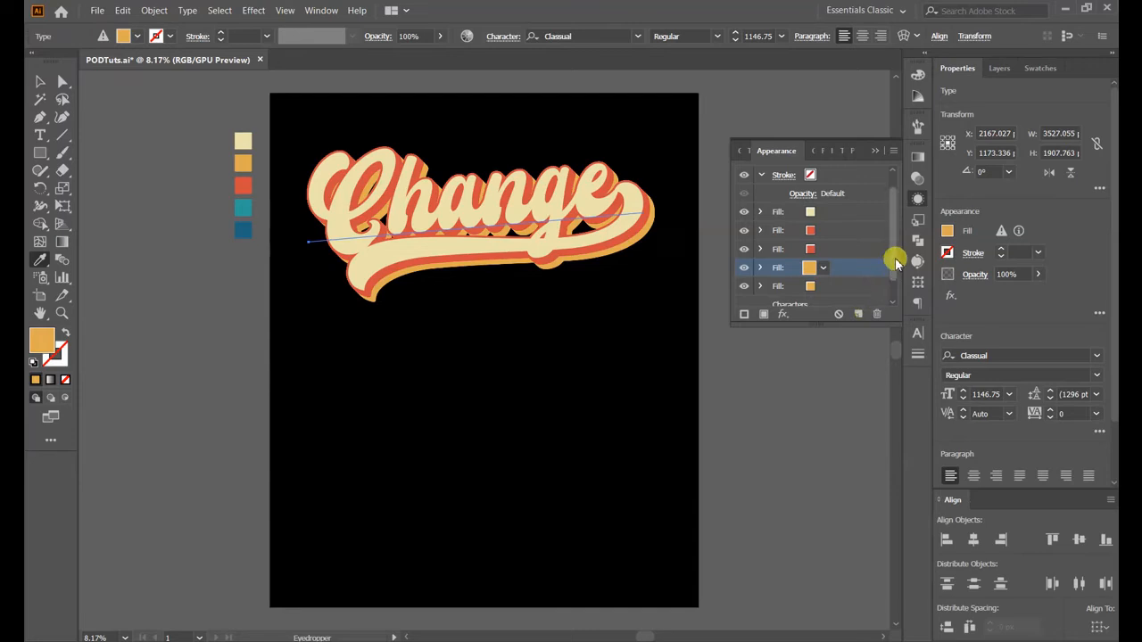
left_click_drag(894, 258, 894, 289)
left_click(863, 259)
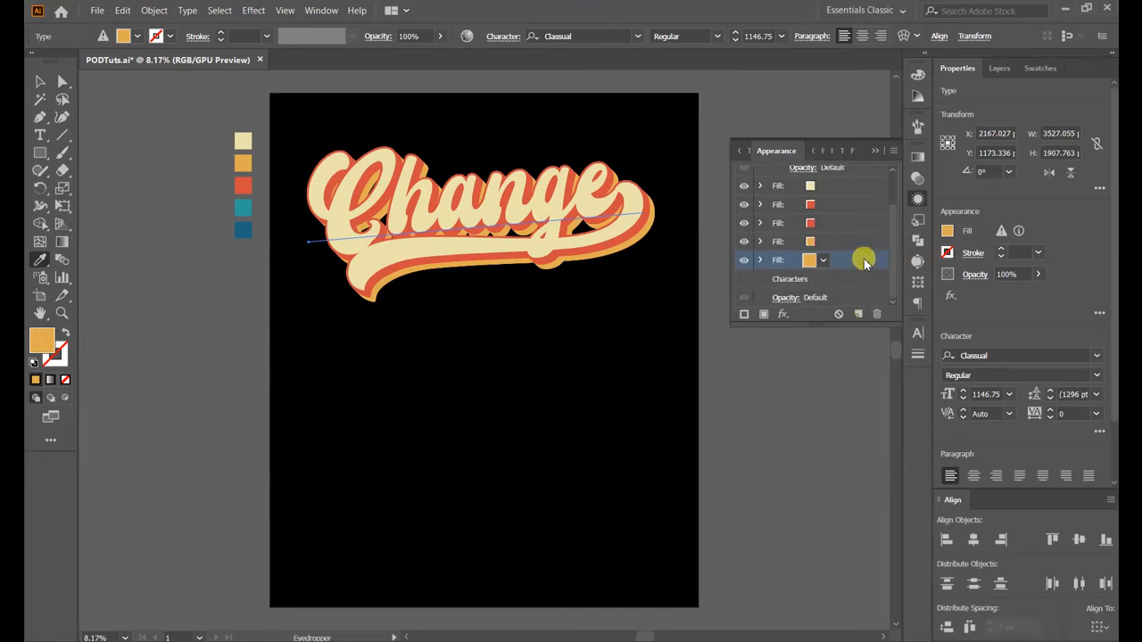
left_click(242, 205)
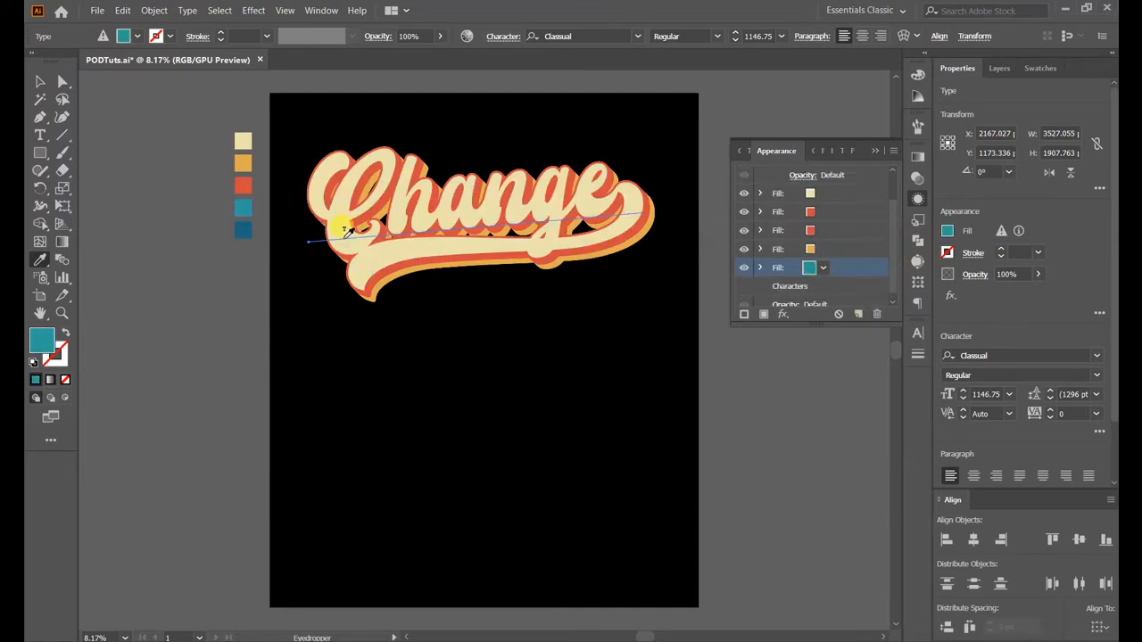
- Set the Transform effect of the lowest teal fill to 150 copies, with the preview enabled
left_click(760, 268)
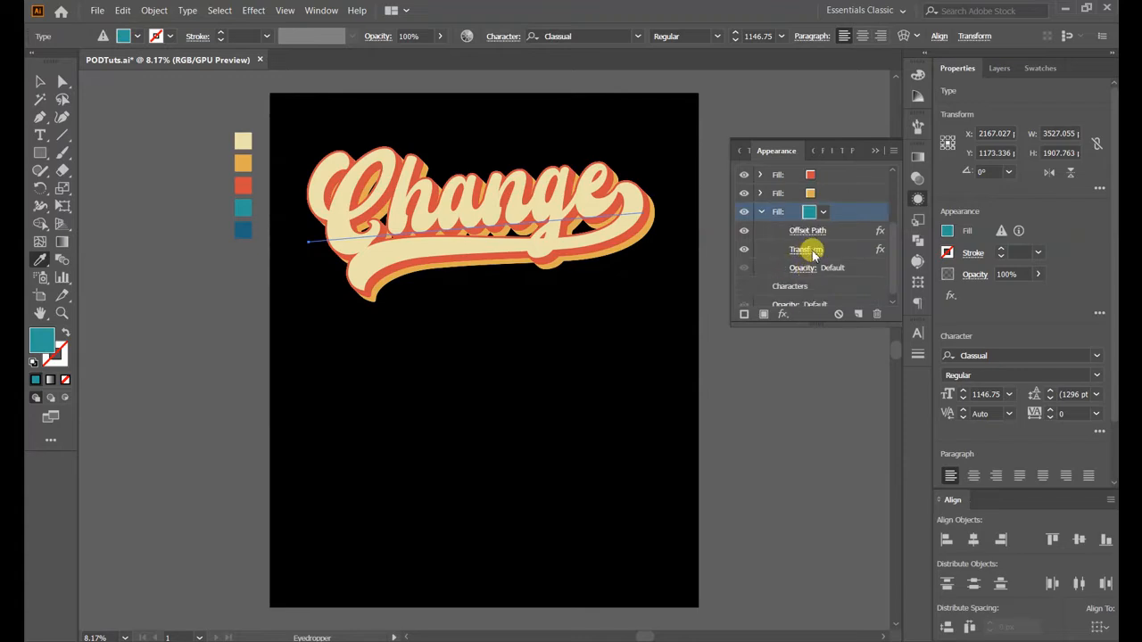
left_click(808, 250)
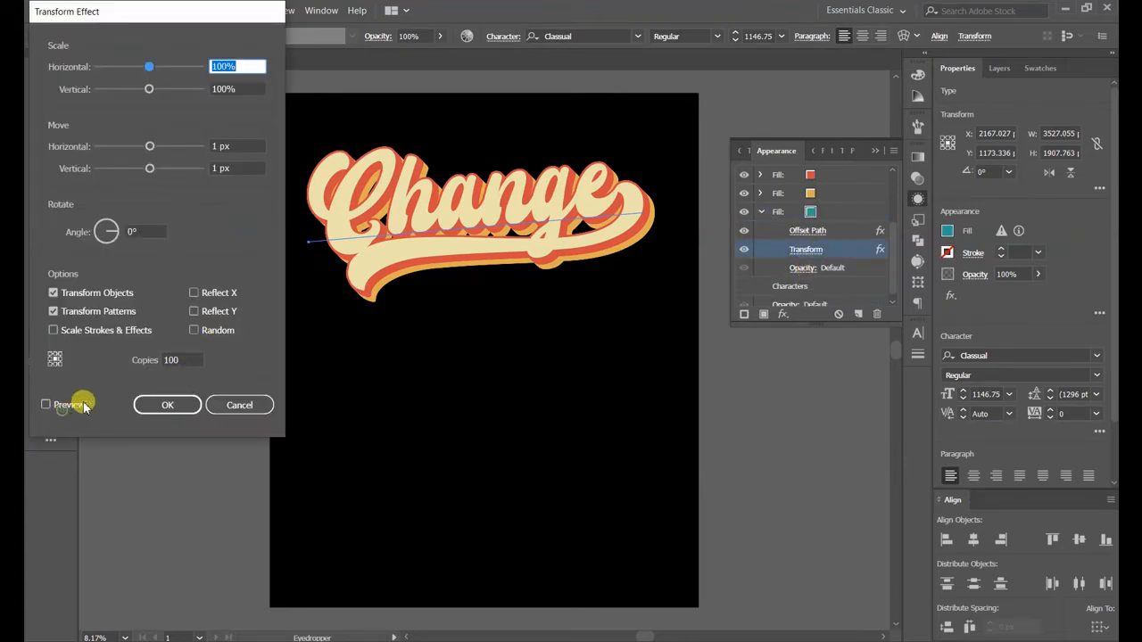
left_click(46, 405)
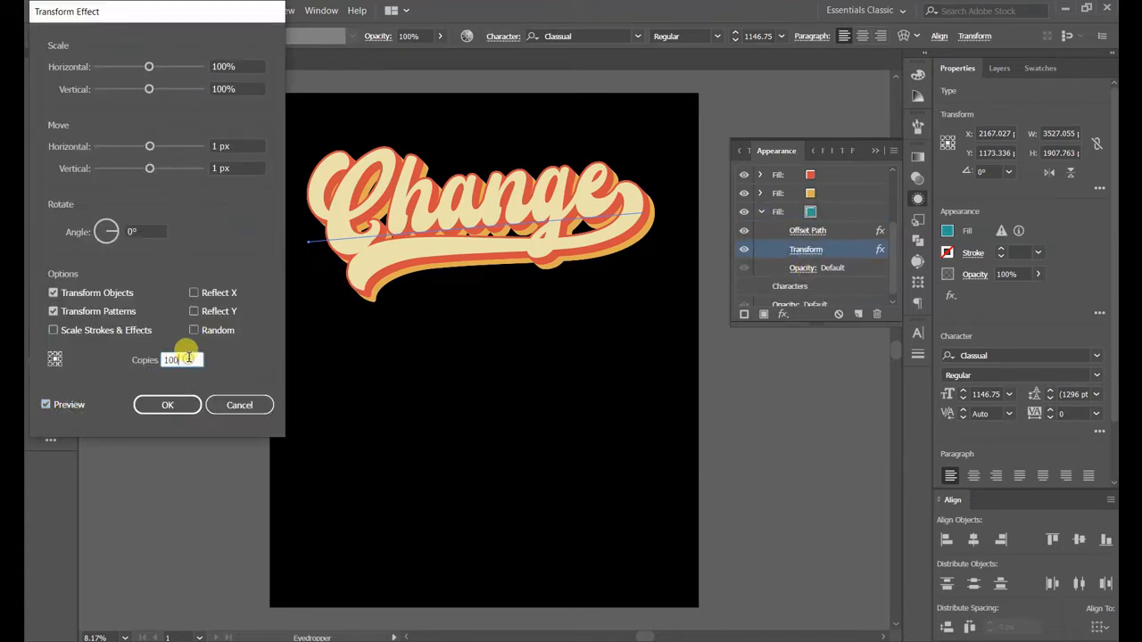
key("shift+Up")
key("shift+Up")
key("shift+Up")
key("shift+Up")
key("shift+Up")
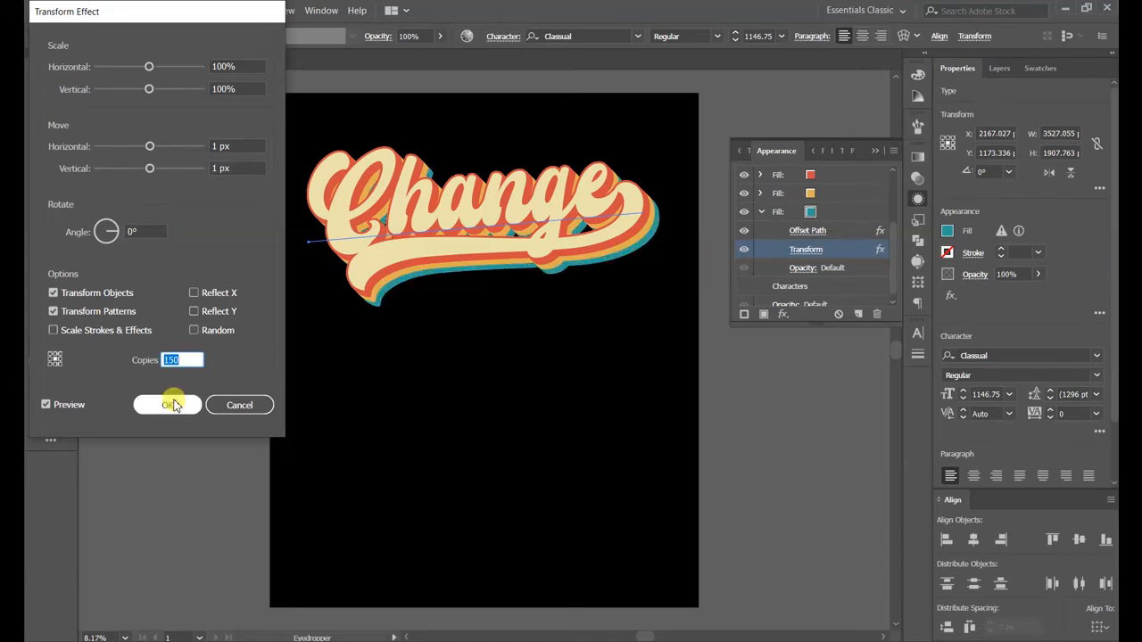
left_click(172, 405)
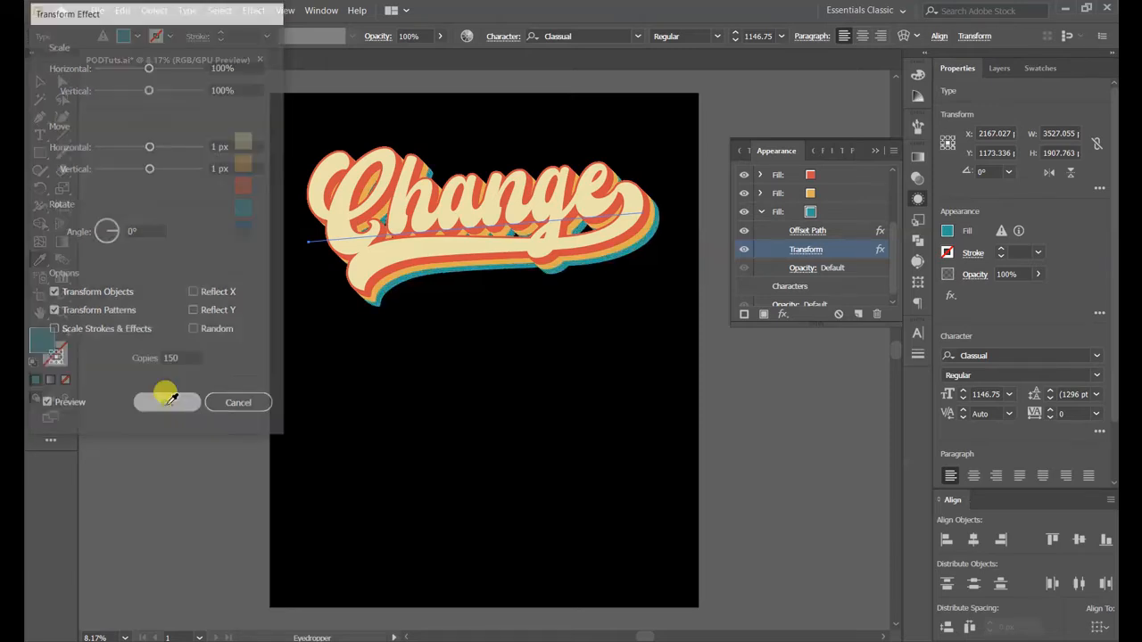
- Duplicate the teal fill and colour the lower copy with the dark blue palette swatch
left_click(759, 215)
left_click(854, 260)
left_click(857, 314)
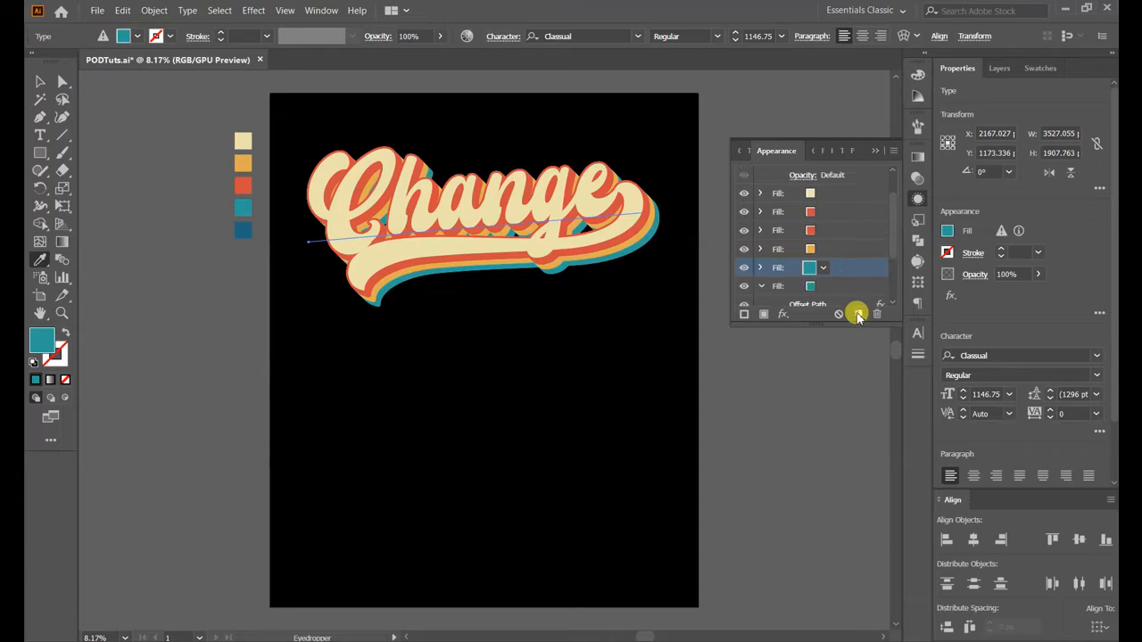
left_click(854, 294)
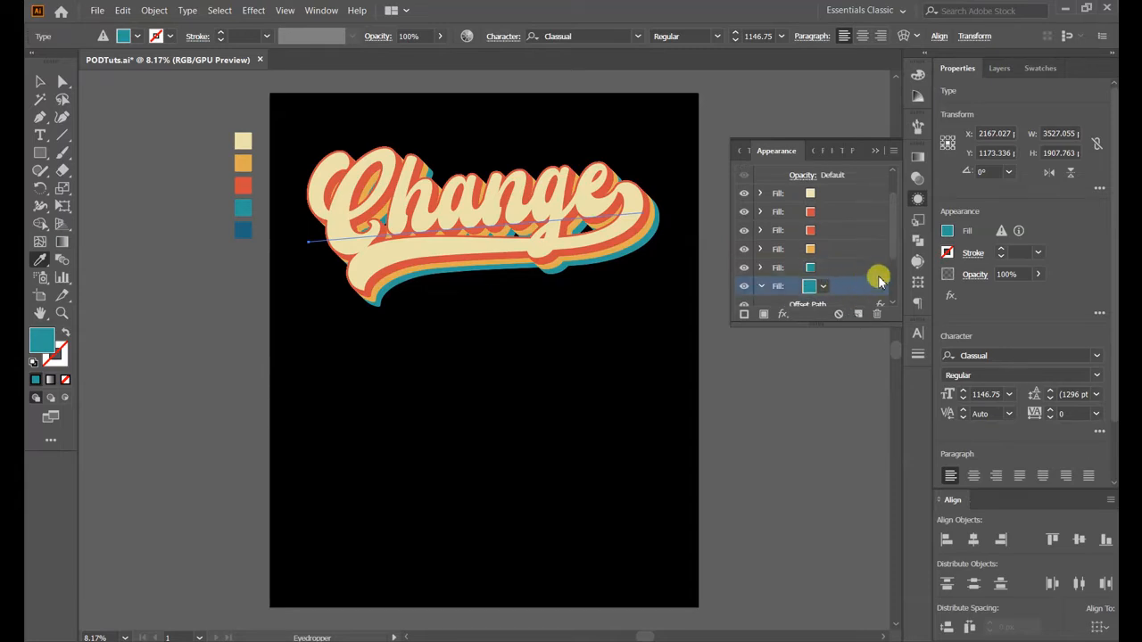
scroll(892, 249, "down", 2)
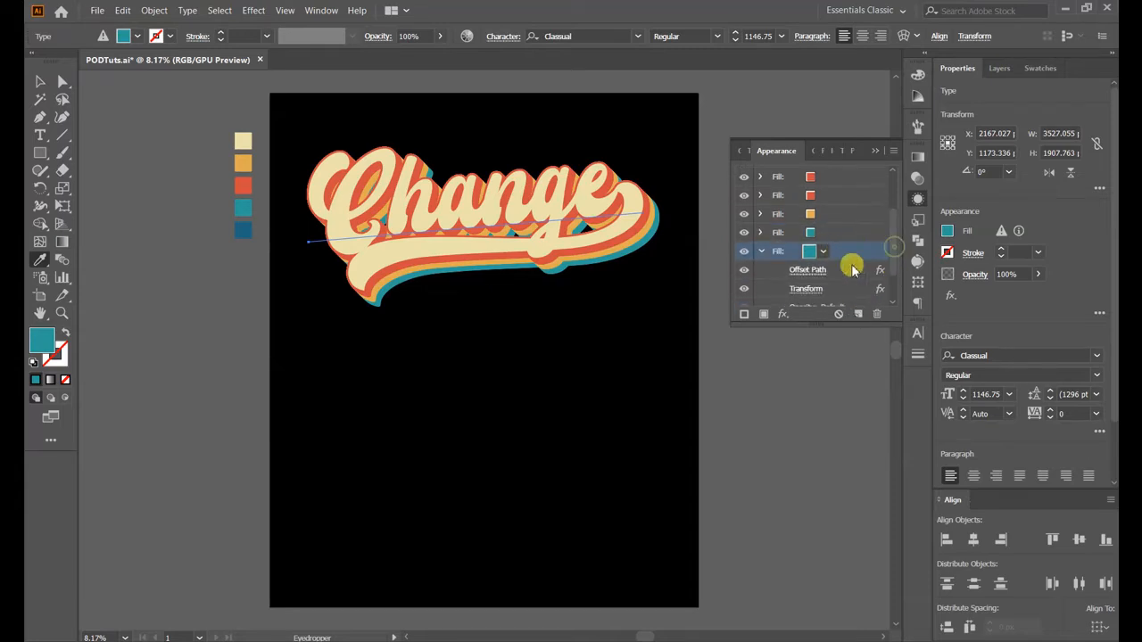
left_click(244, 225)
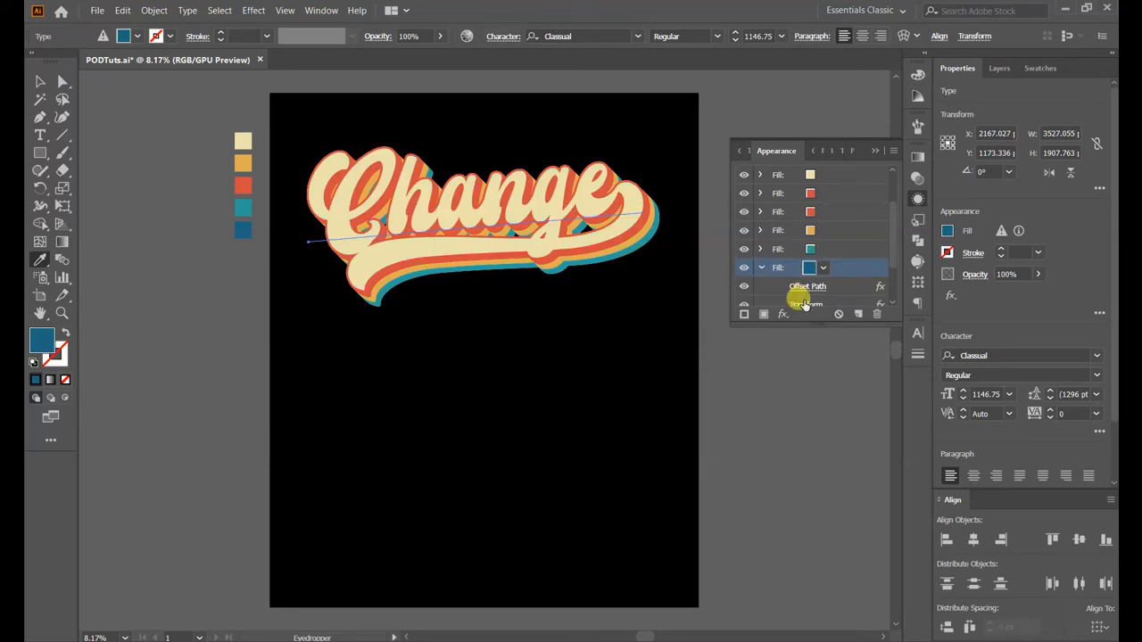
- Increase the number of copies in the dark blue fill's Transform effect so that it extends past the teal layer
scroll(893, 256, "down", 2)
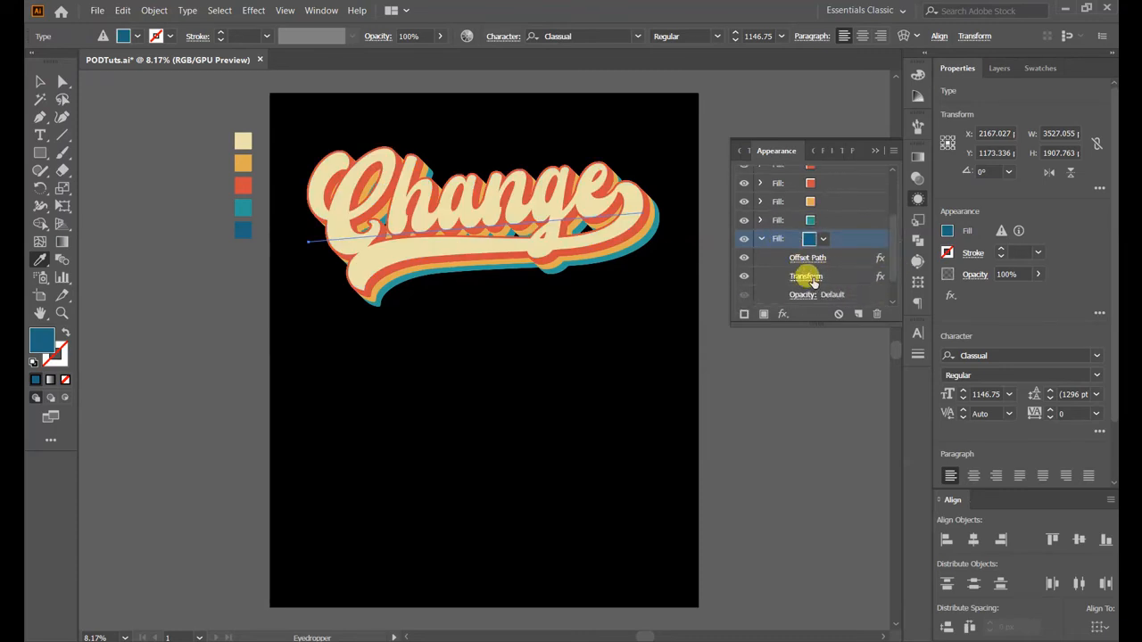
left_click(813, 281)
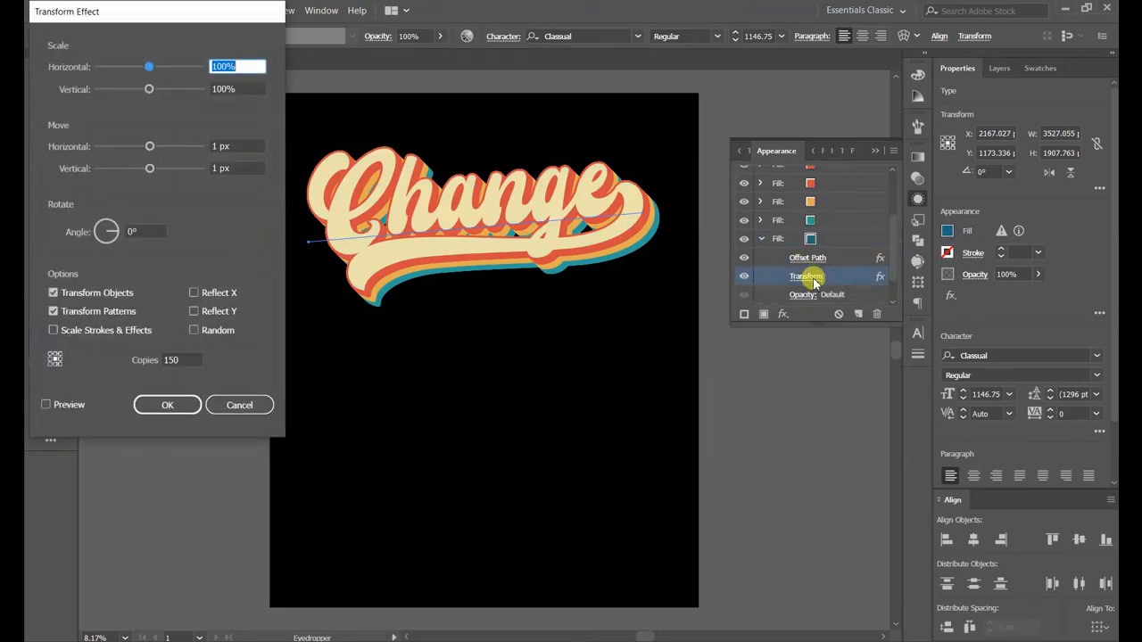
left_click(44, 407)
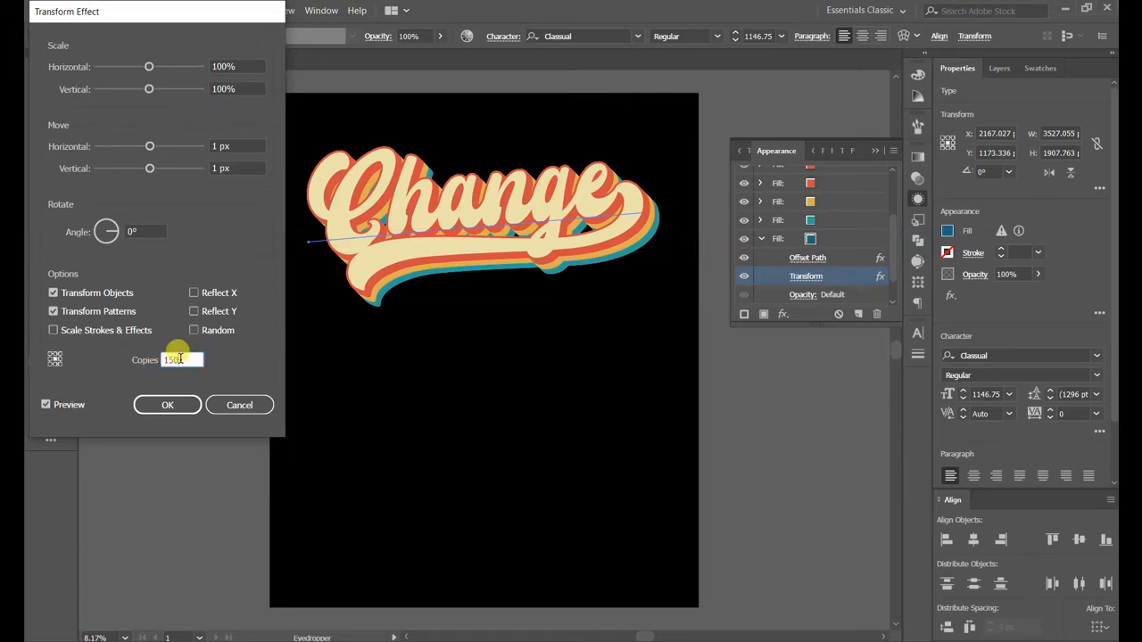
key("shift+Up")
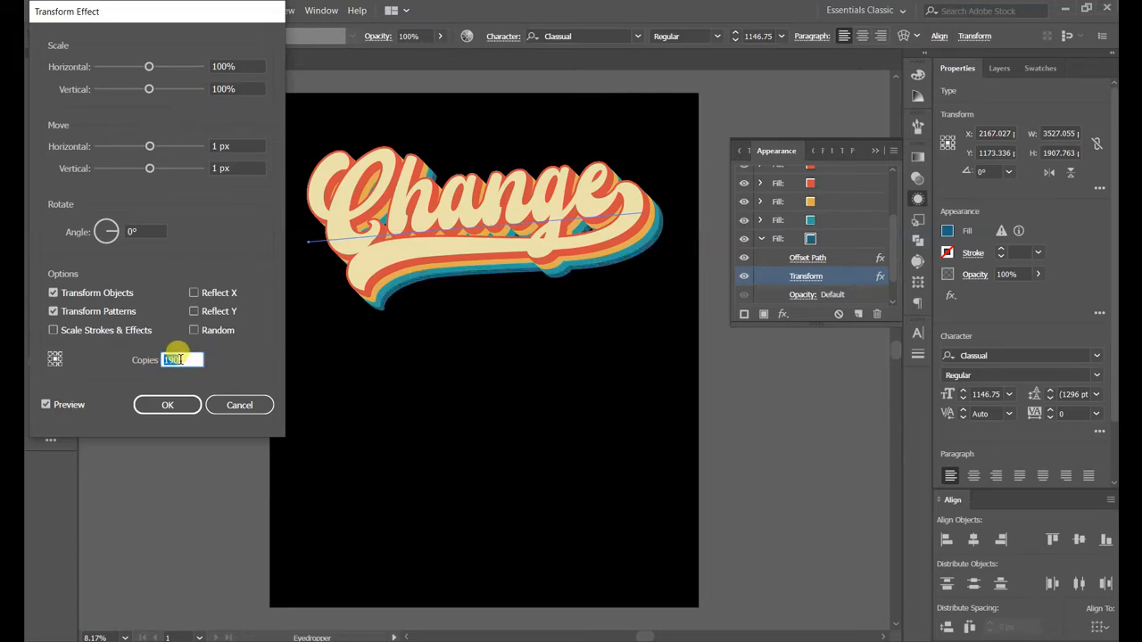
left_click(165, 403)
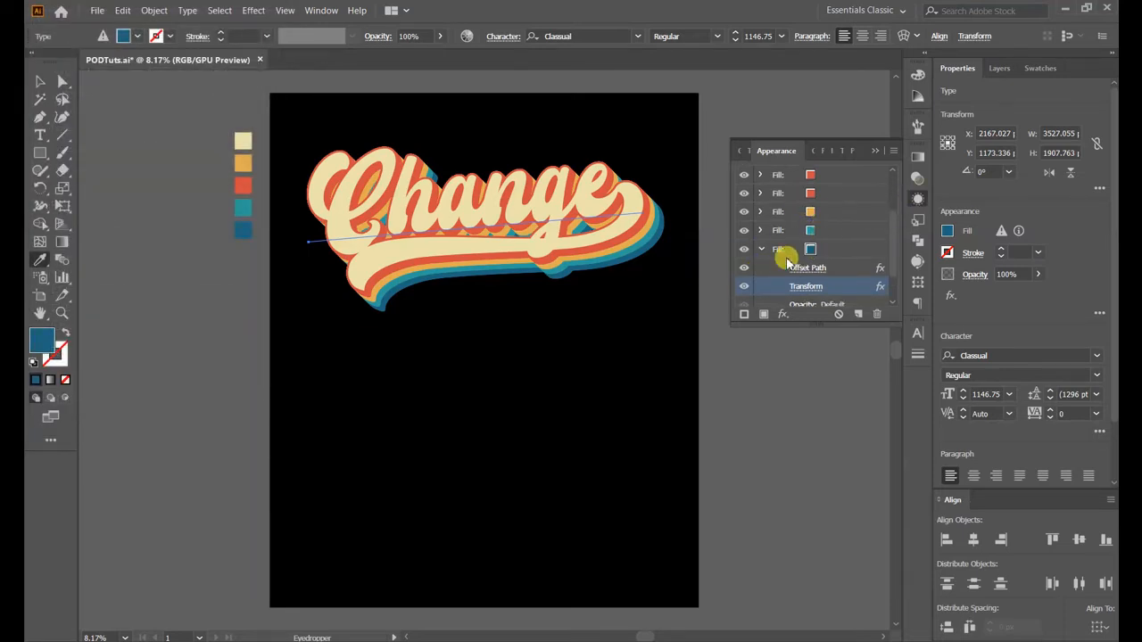
left_click(761, 250)
left_click(918, 197)
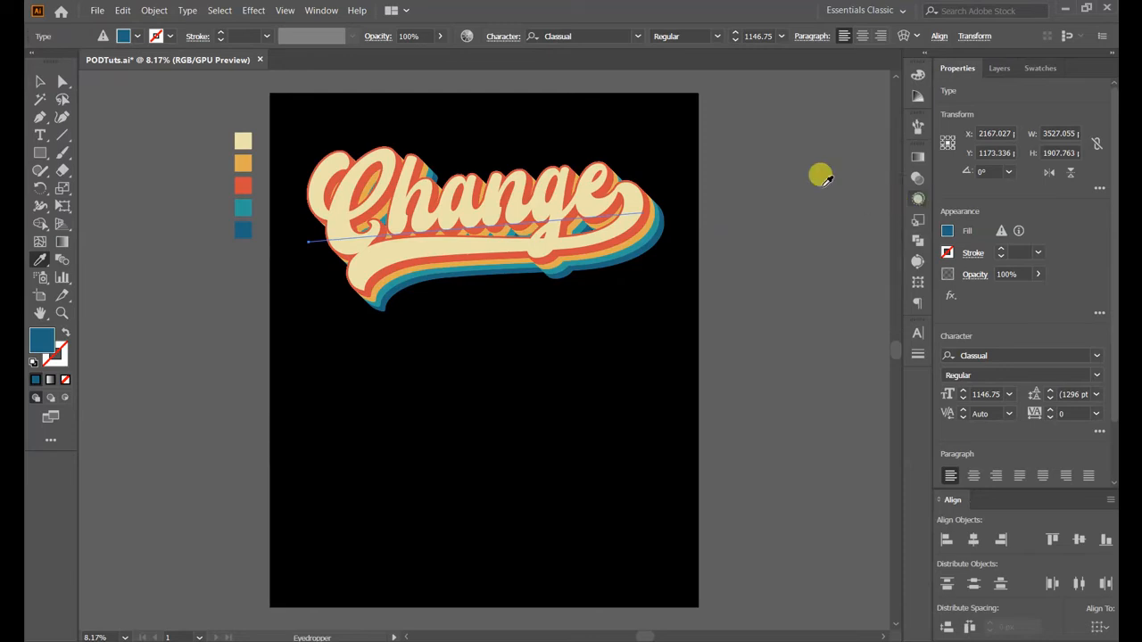
- Replace the word "Change" in the styled lettering with "Classy" and deselect the text
left_click(38, 82)
left_click(688, 168)
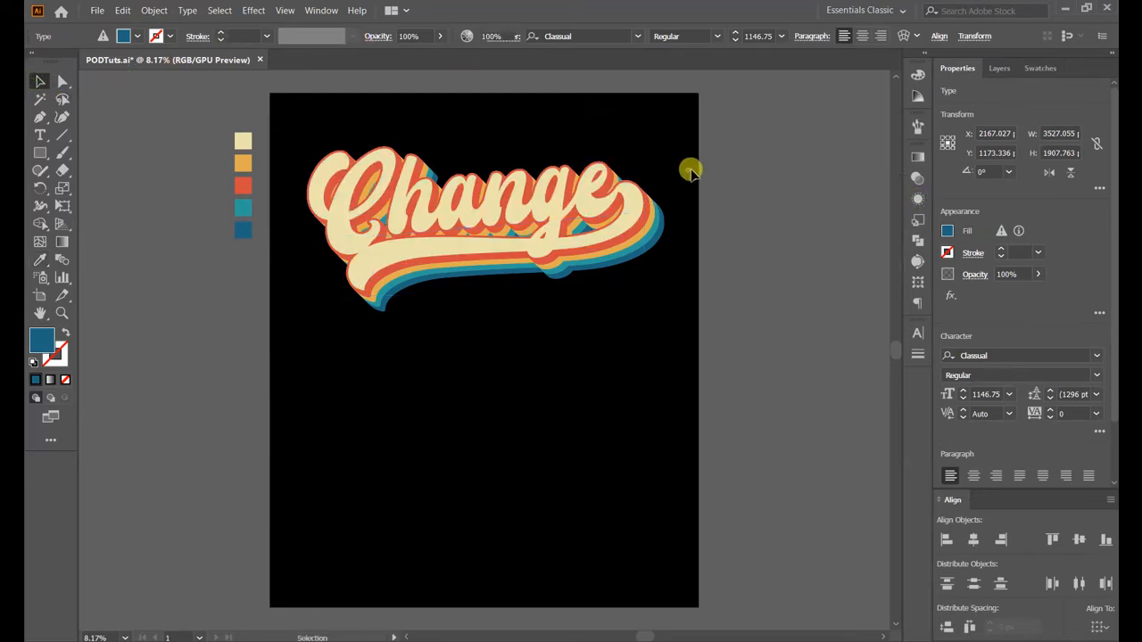
left_click(560, 223)
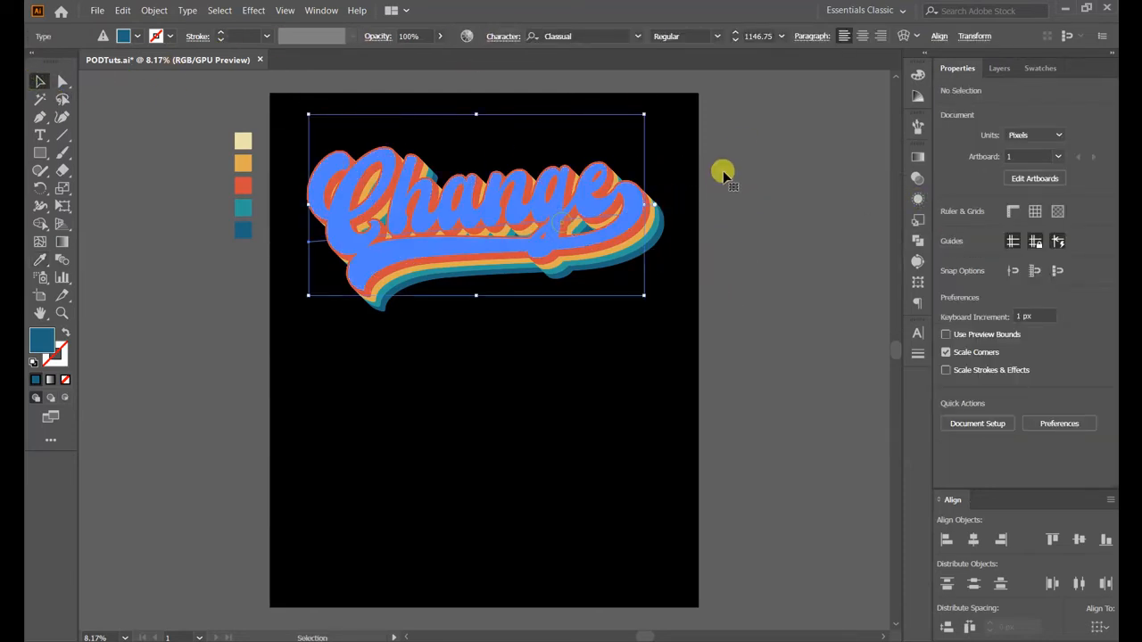
double_click(517, 214)
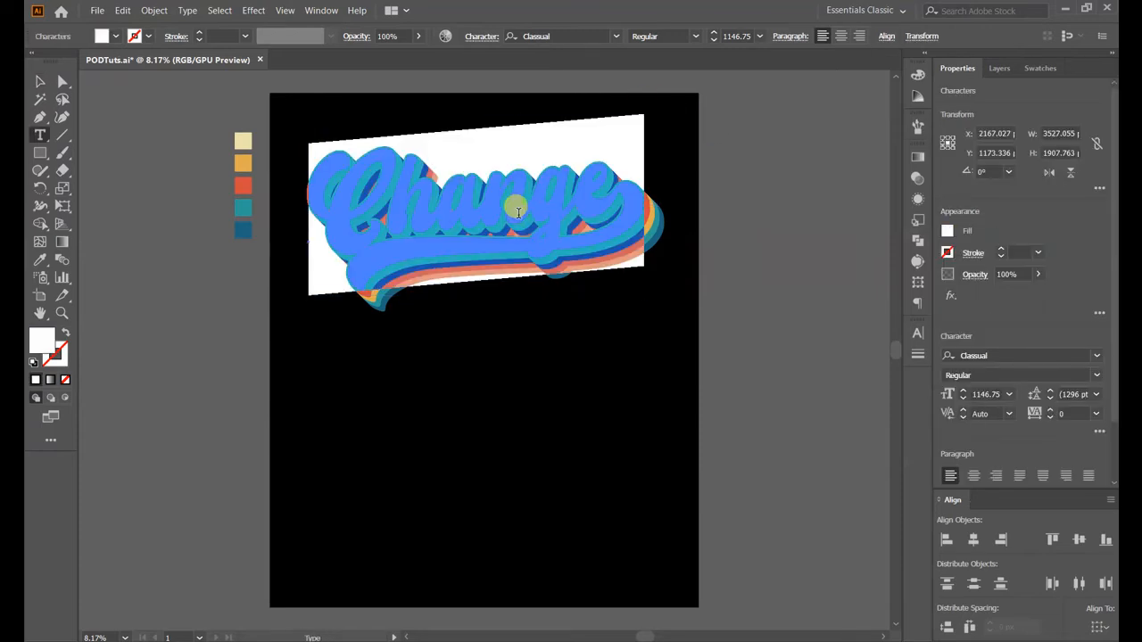
type("Class")
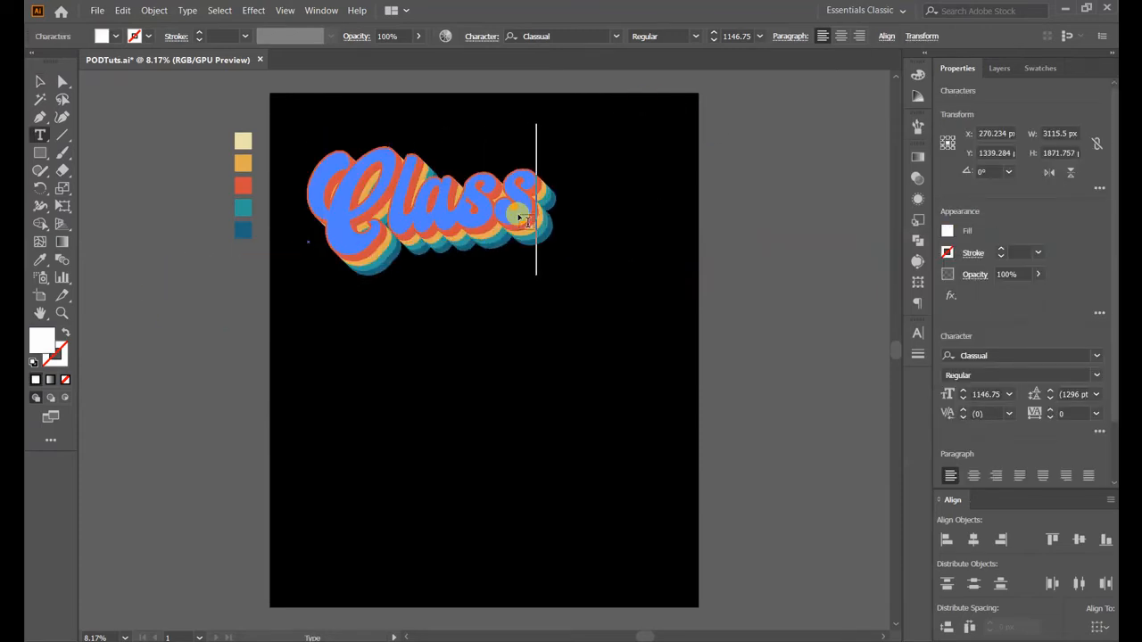
type("y")
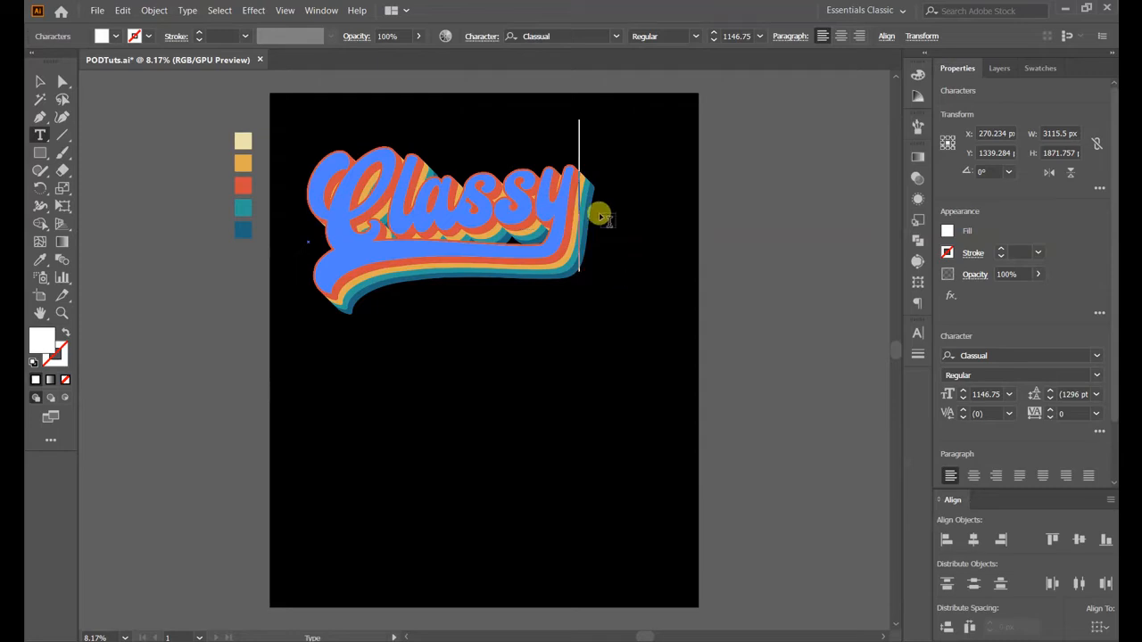
left_click(40, 82)
left_click(699, 377)
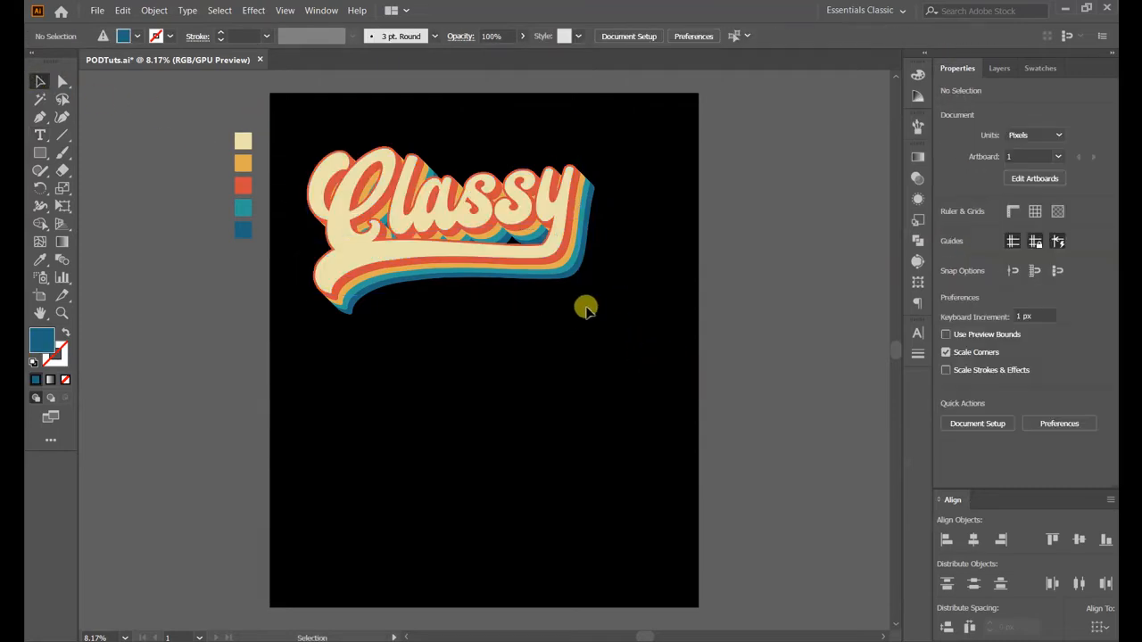
- Replace the word "Classy" in the styled lettering with "Pizza" and deselect the text
double_click(547, 231)
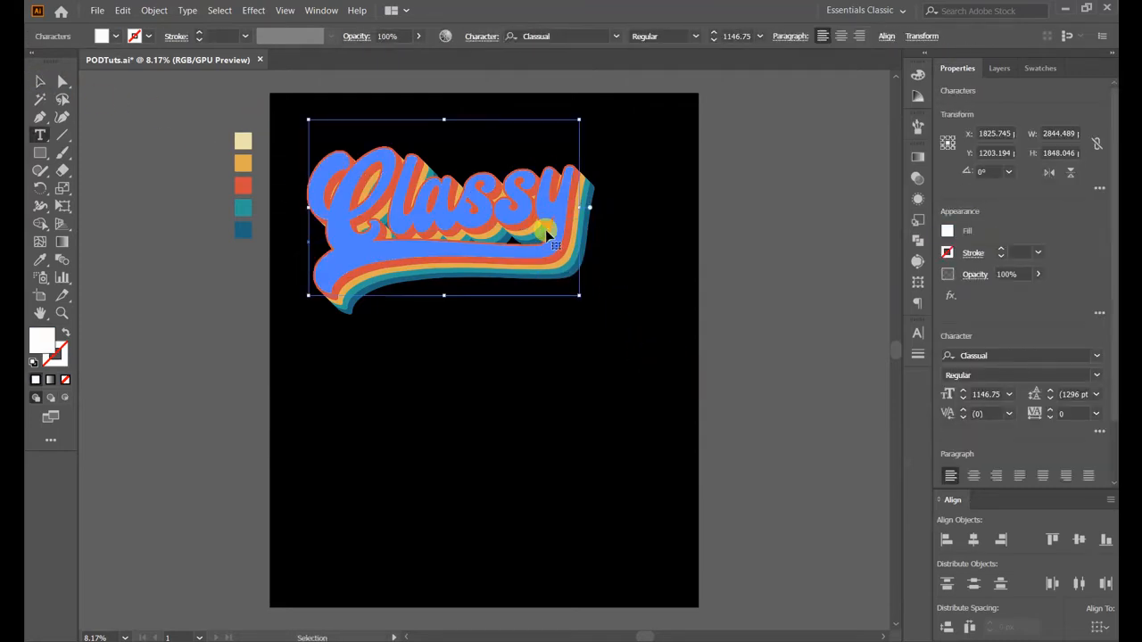
key("ctrl+a")
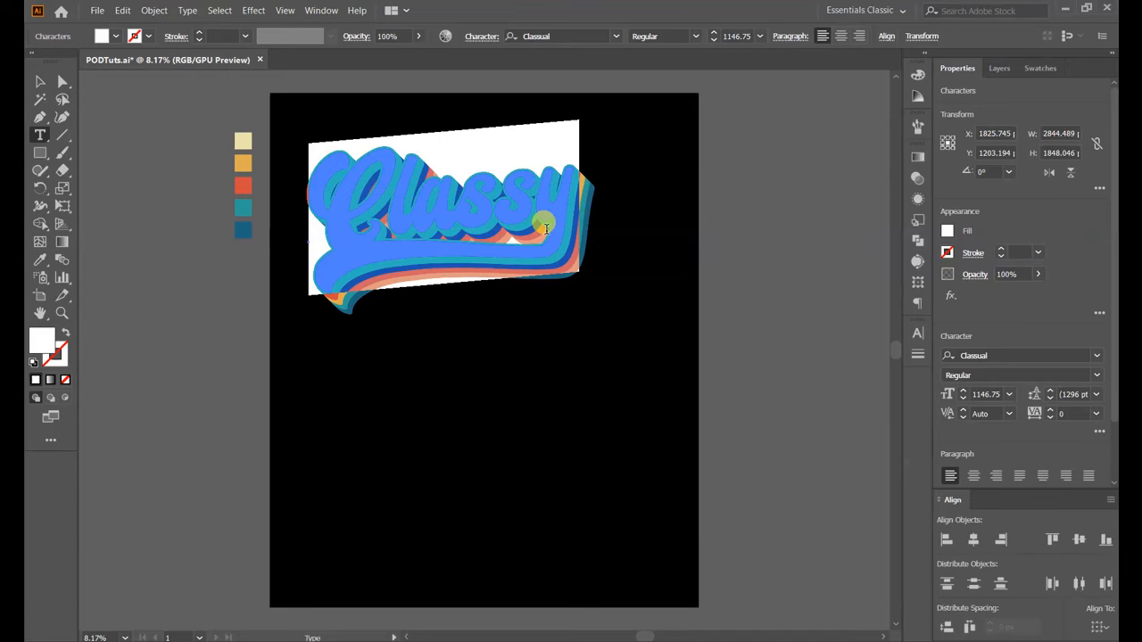
type("Pizz")
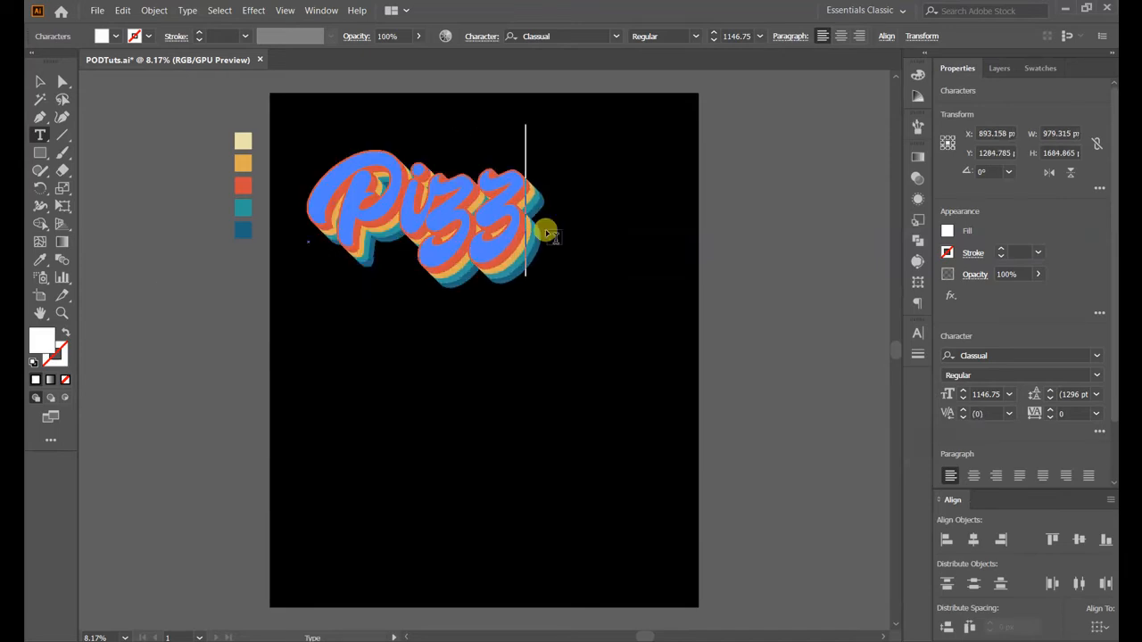
type("a")
left_click(40, 82)
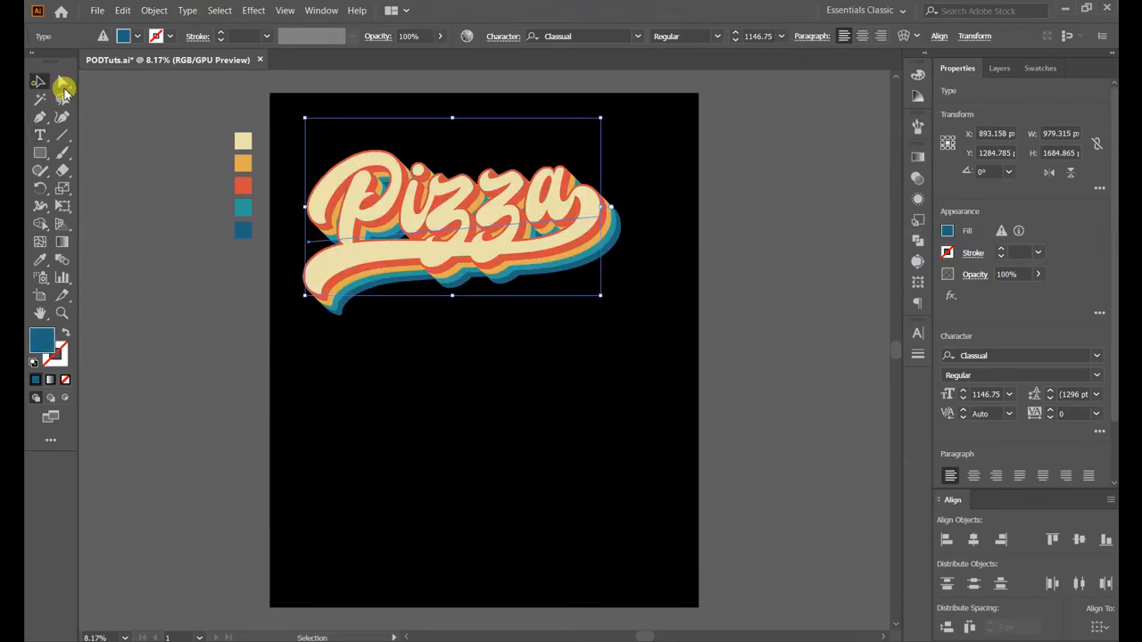
left_click(678, 370)
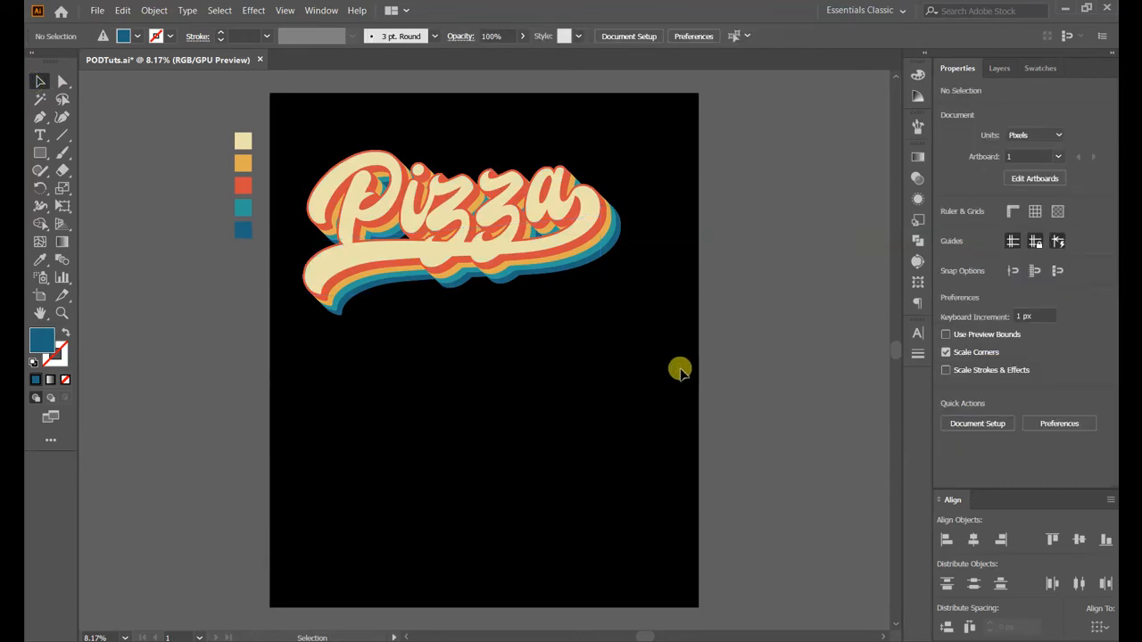
- Replace the word "Pizza" in the styled lettering with "Favorite" and deselect the text
left_click(535, 211)
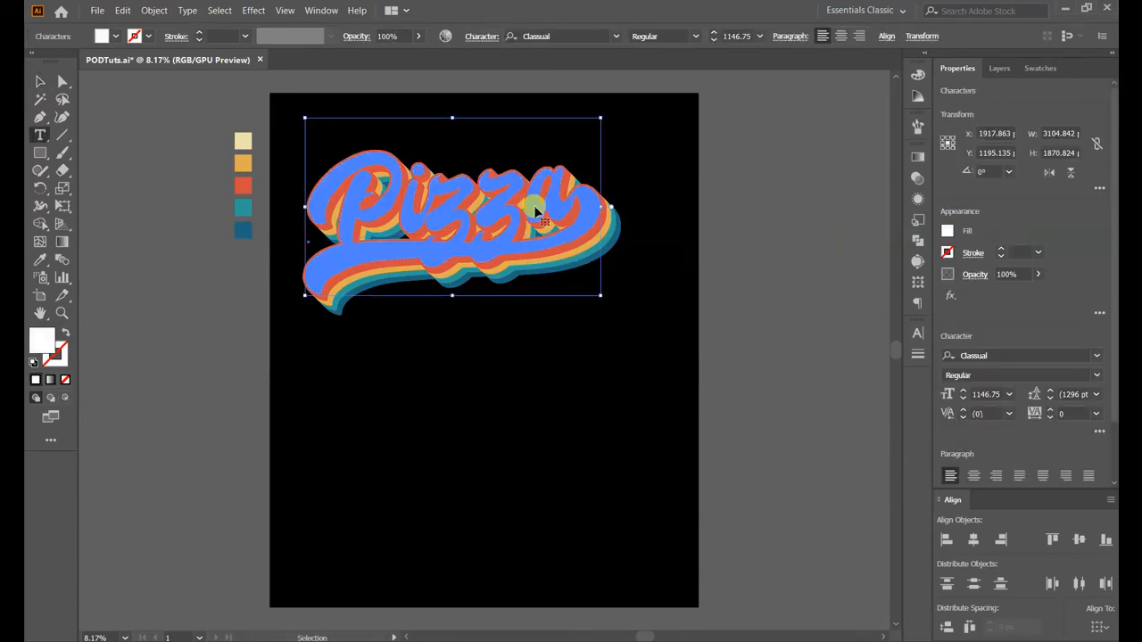
double_click(536, 207)
type("Retro")
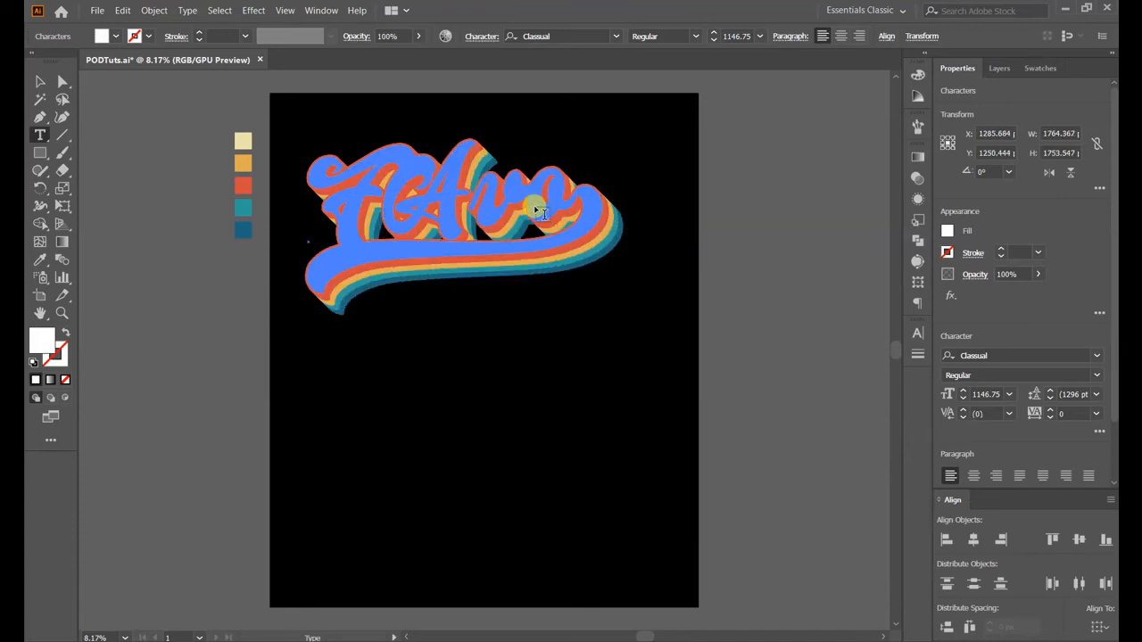
key("BackSpace")
key("BackSpace")
key("BackSpace")
key("BackSpace")
type("a")
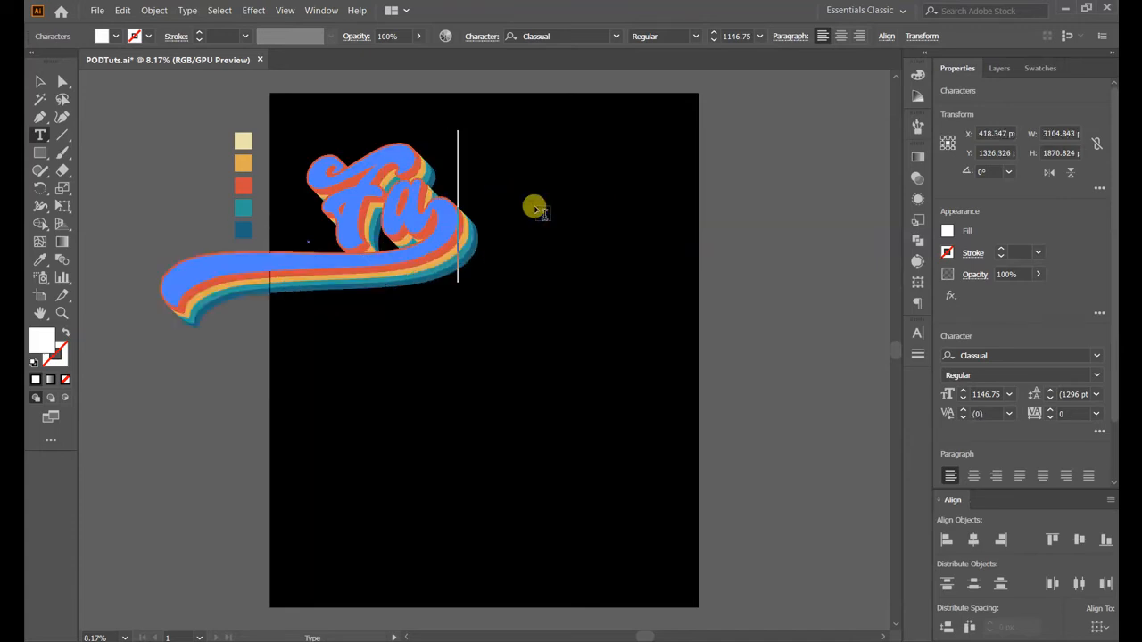
type("vorite")
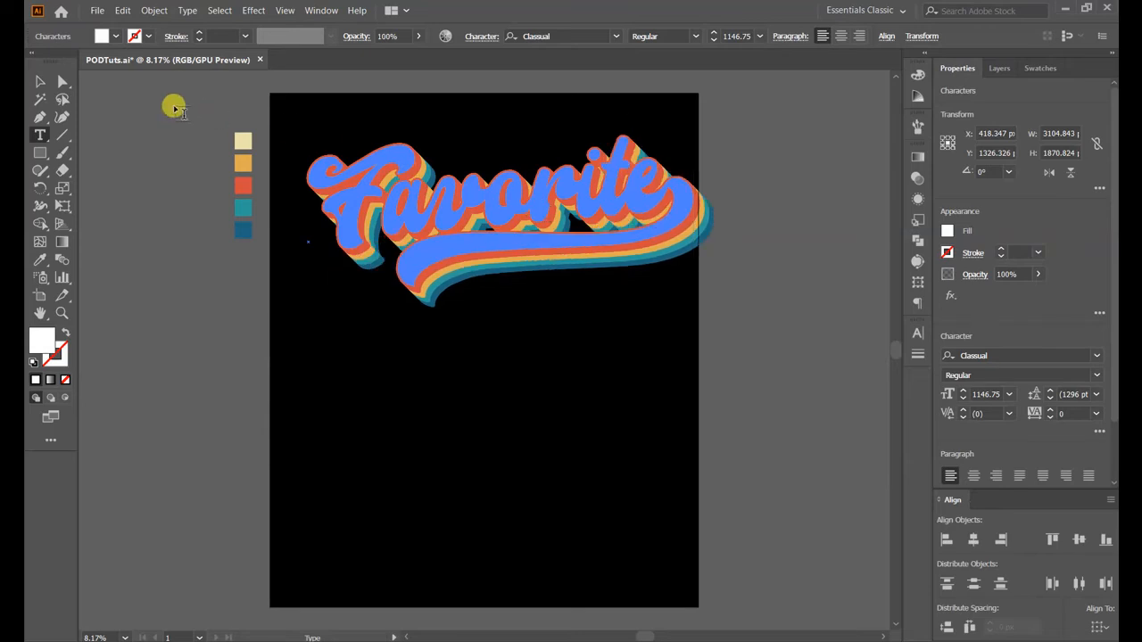
left_click(40, 81)
left_click(594, 423)
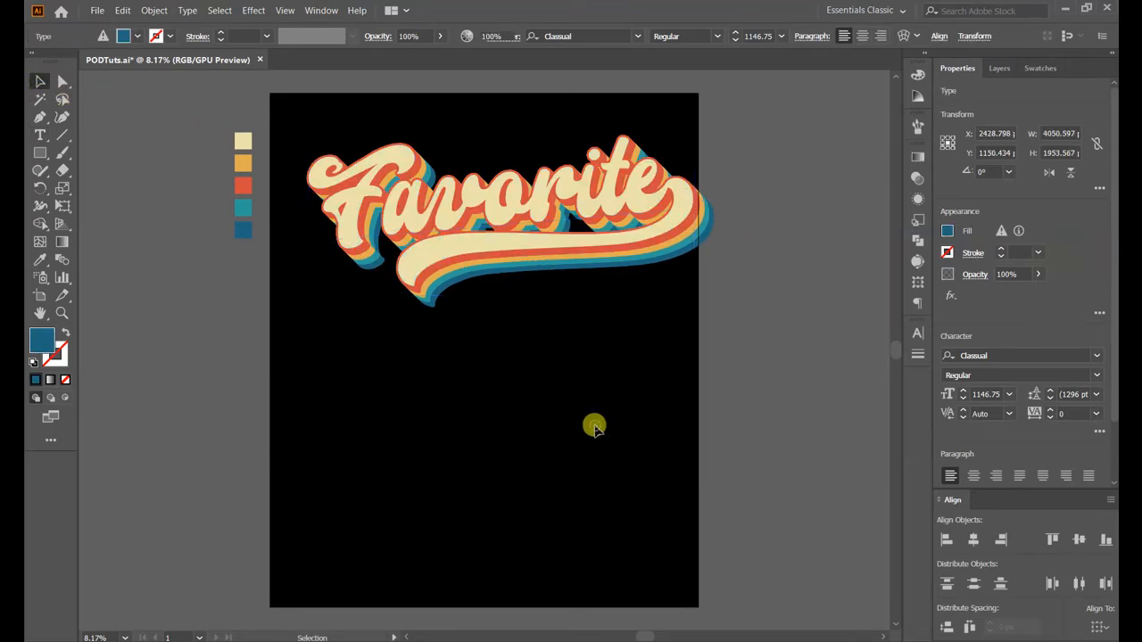
- Replace the word "Favorite" with "Camper" and enlarge the lettering from its centre to a font size of about 1243 pt
left_click(552, 223)
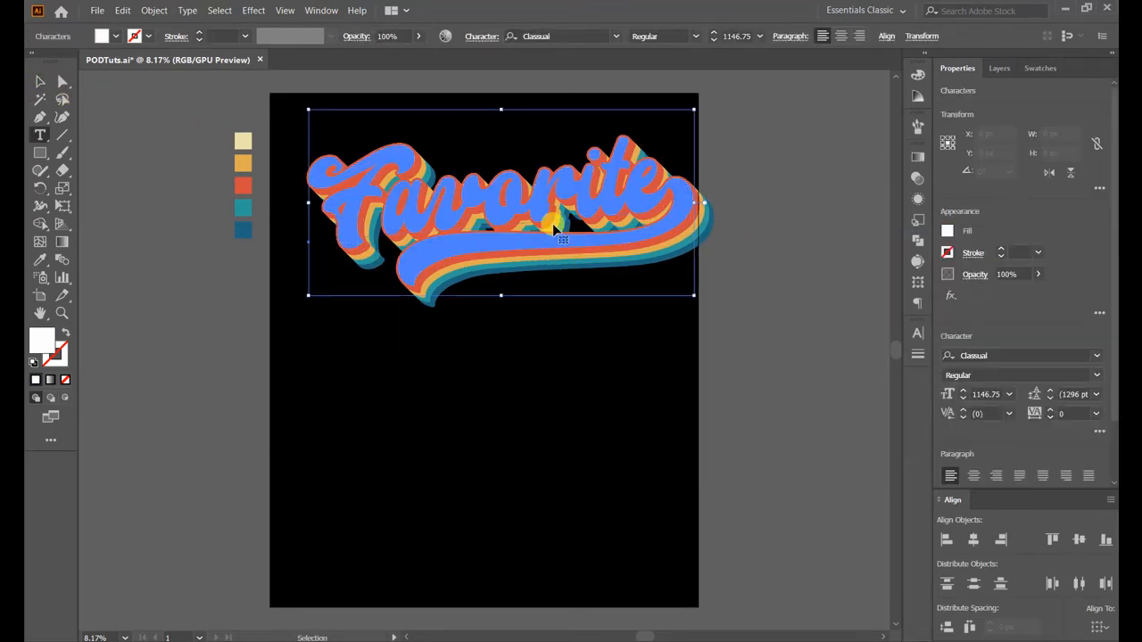
double_click(552, 223)
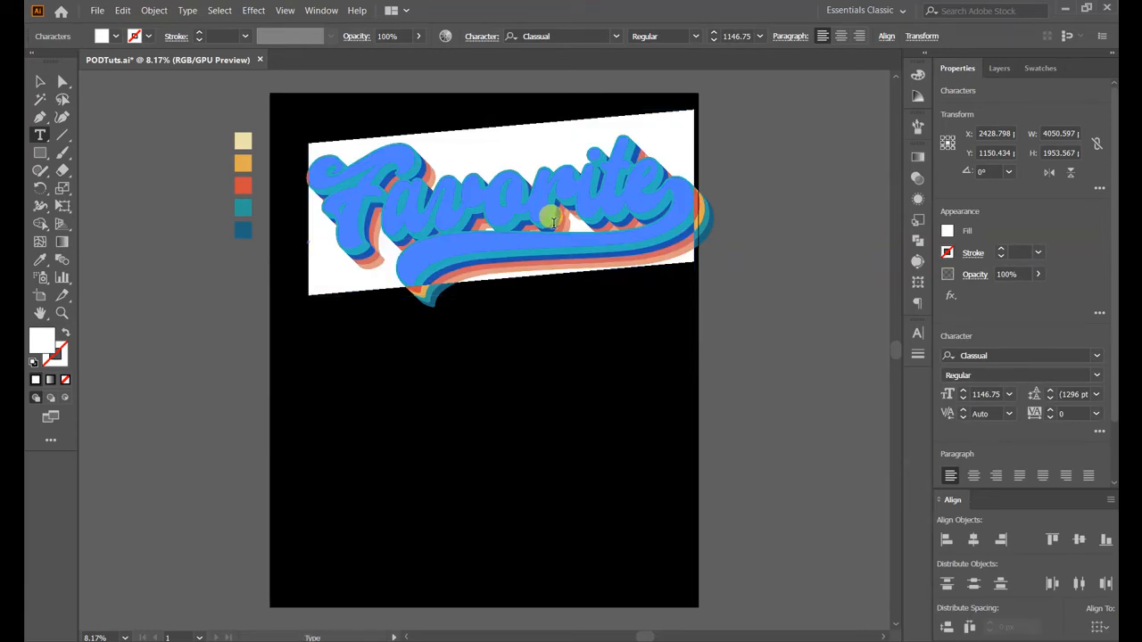
key("BackSpace")
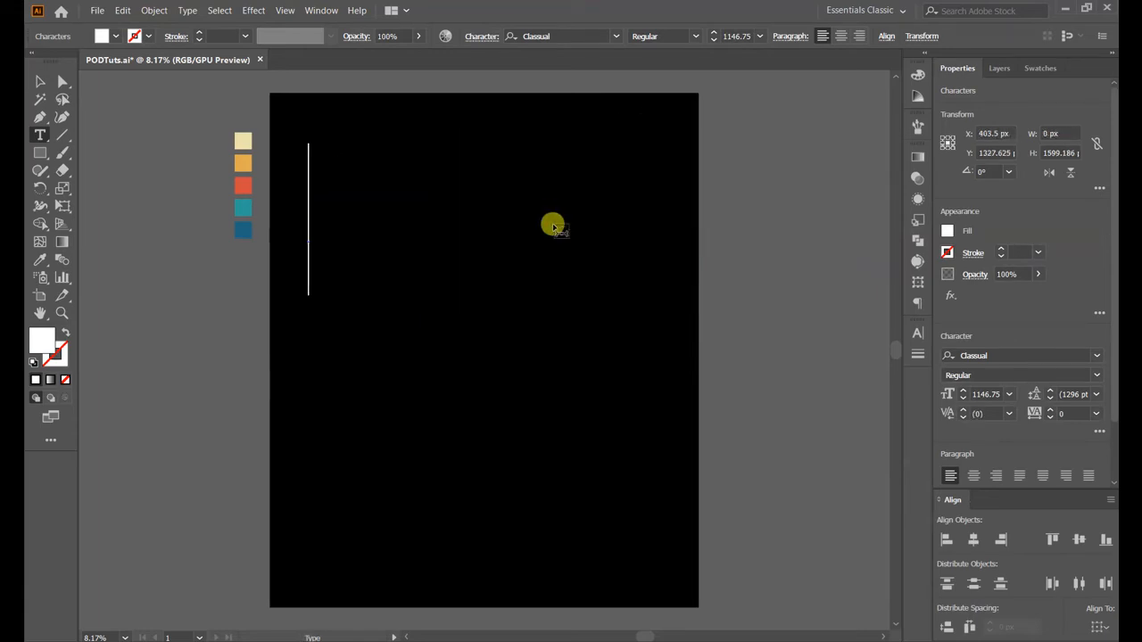
type("Cam")
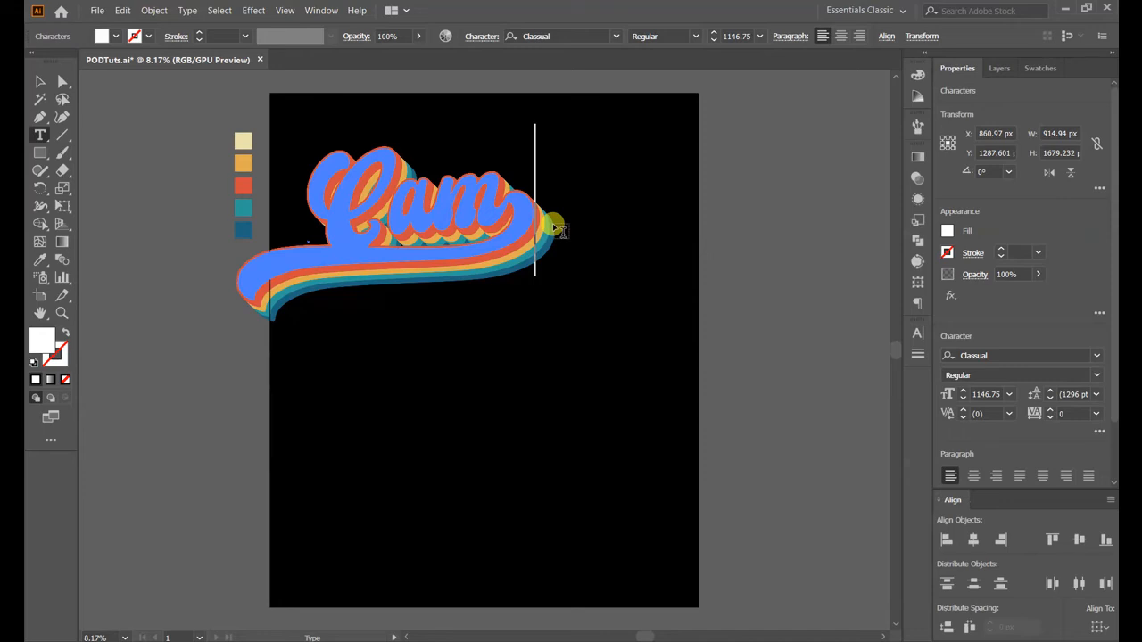
type("per")
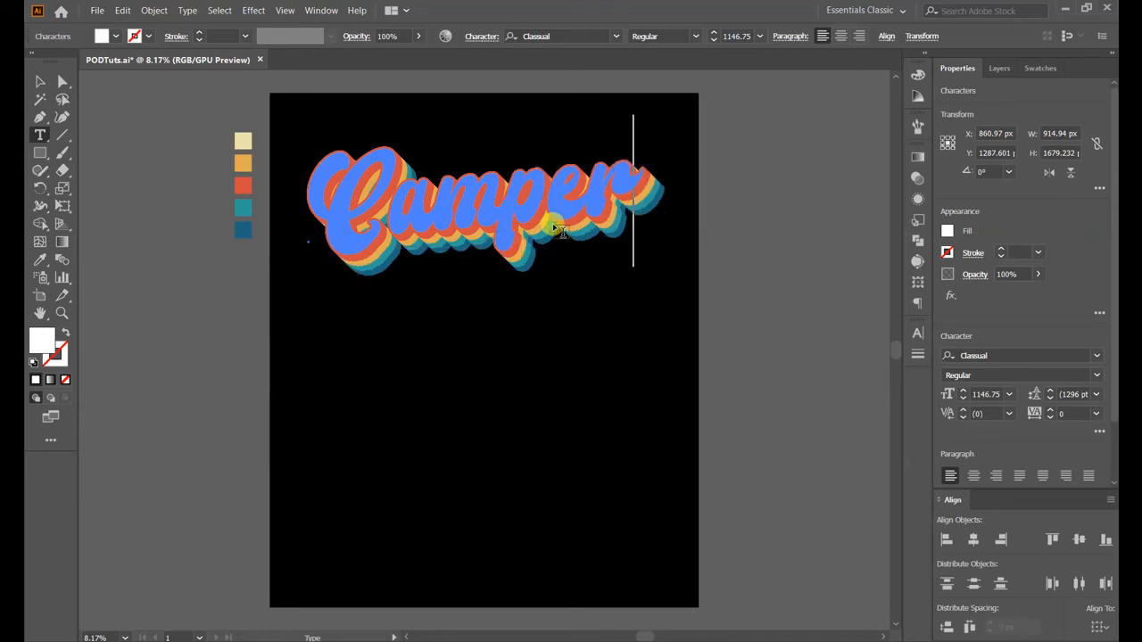
left_click(39, 81)
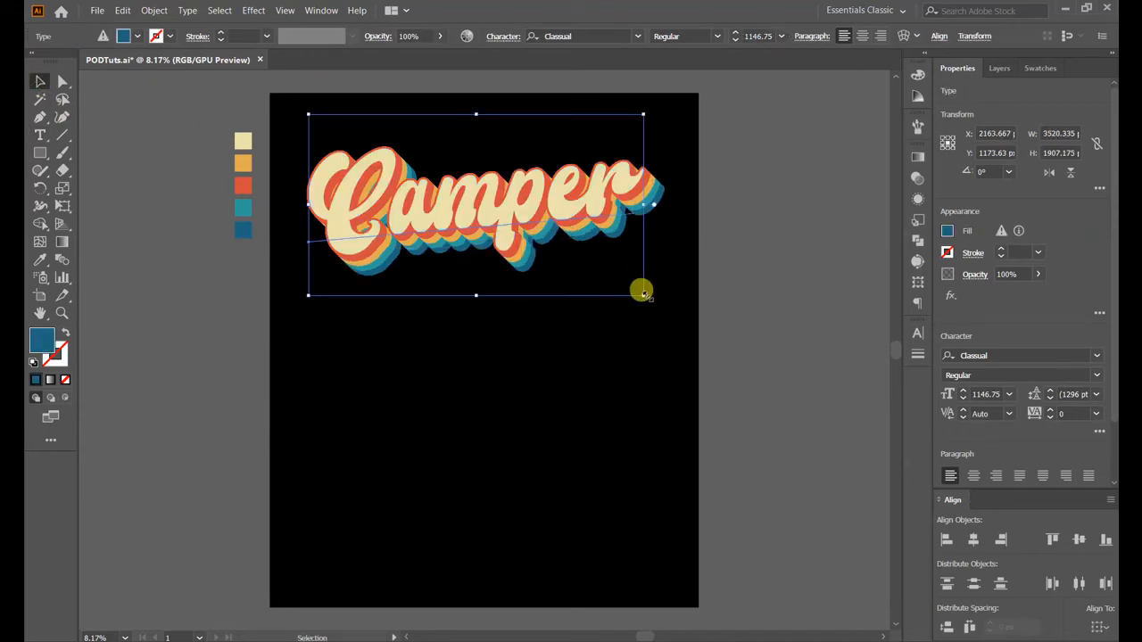
left_click_drag(642, 293, 657, 302)
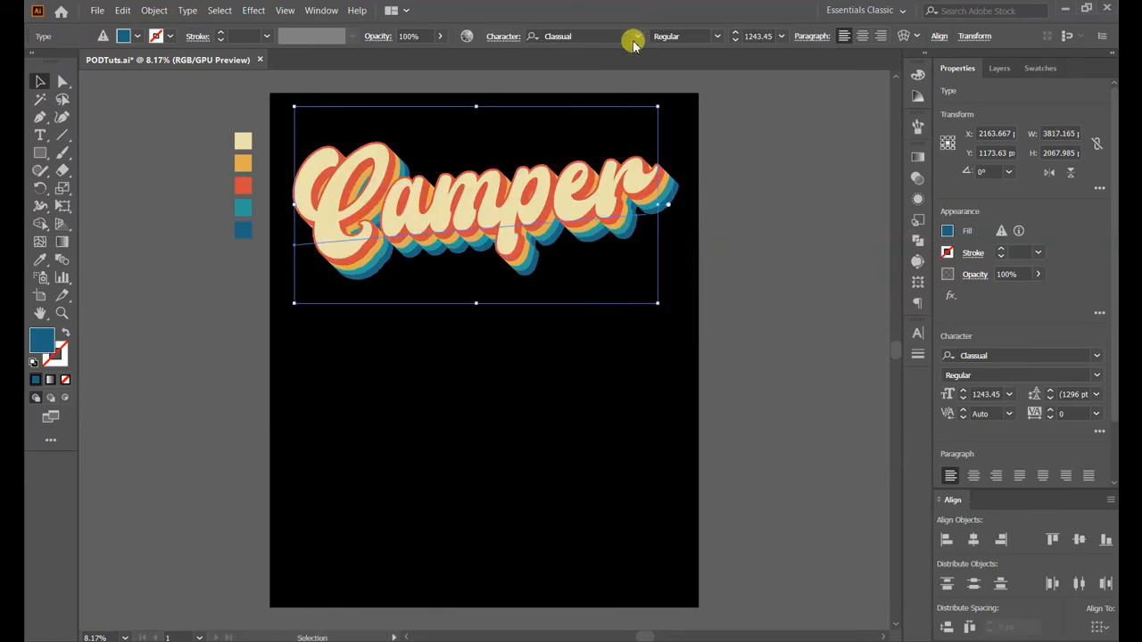
- Change the lettering's font to Coolvetica Regular, scale it down to a font size of about 1210 pt and deselect it
left_click(600, 36)
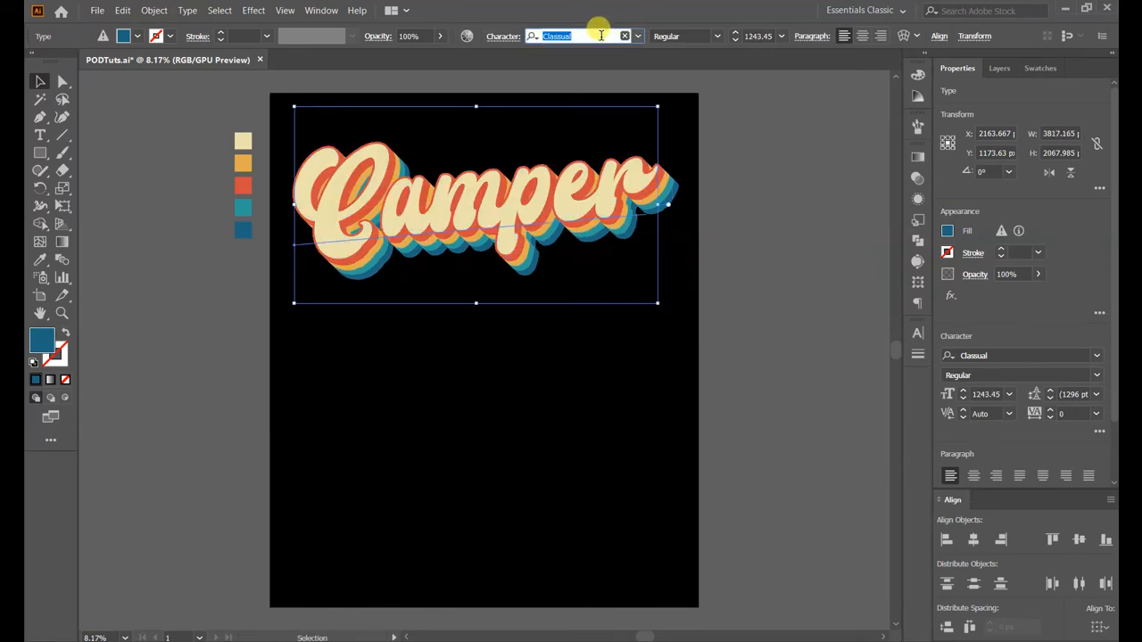
type("coolv")
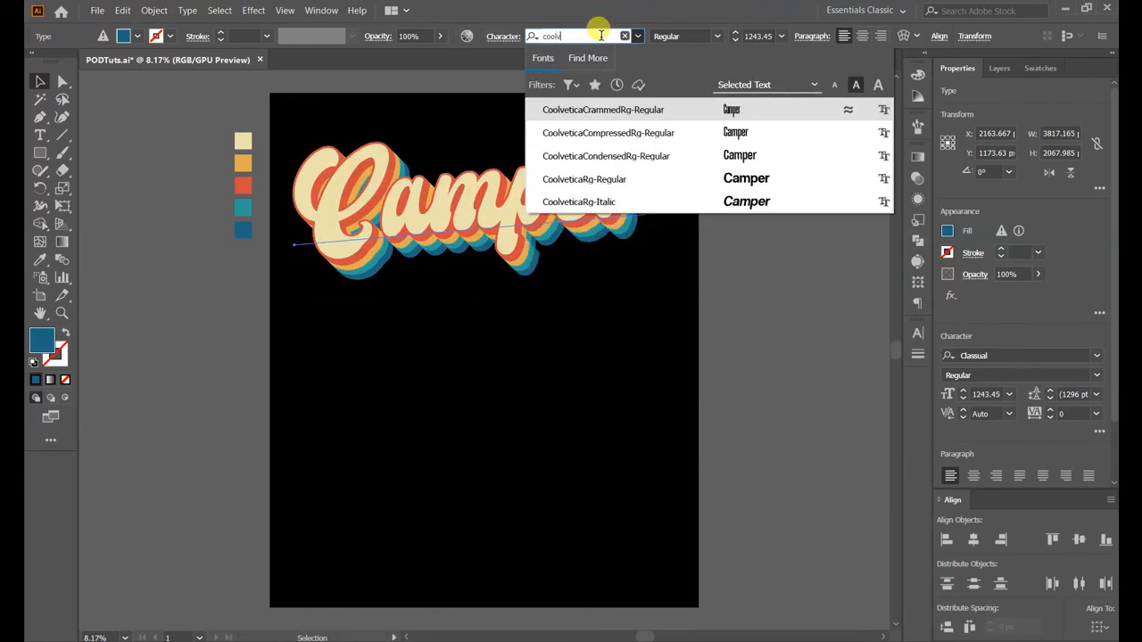
left_click(747, 183)
left_click(693, 426)
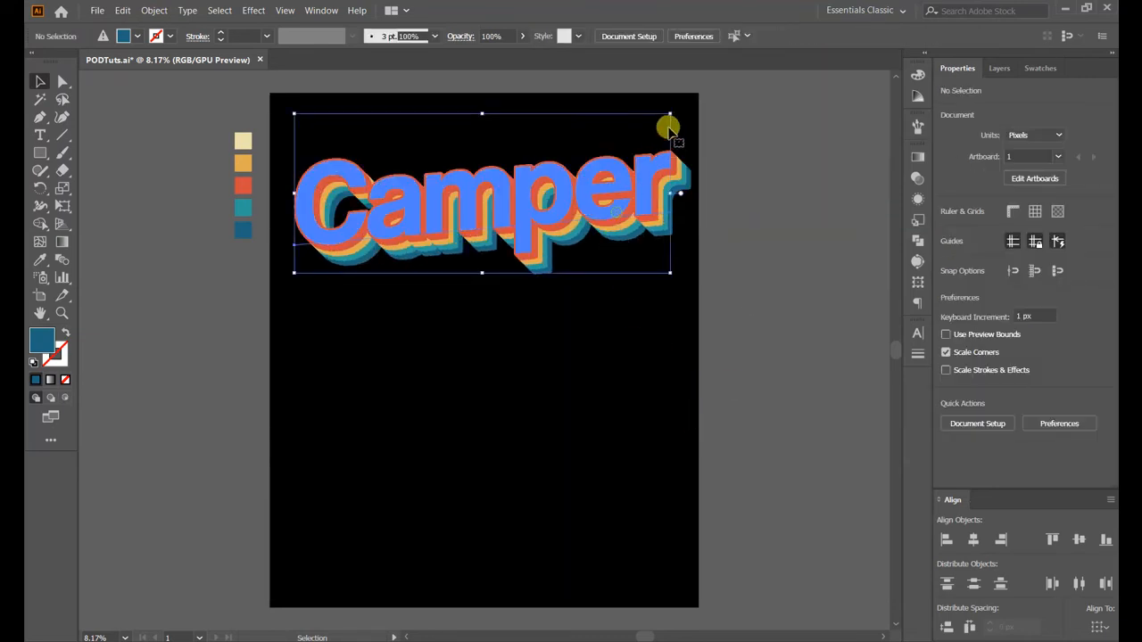
mouse_move(669, 113)
left_mouse_down()
mouse_move(652, 112)
mouse_move(660, 118)
left_mouse_up()
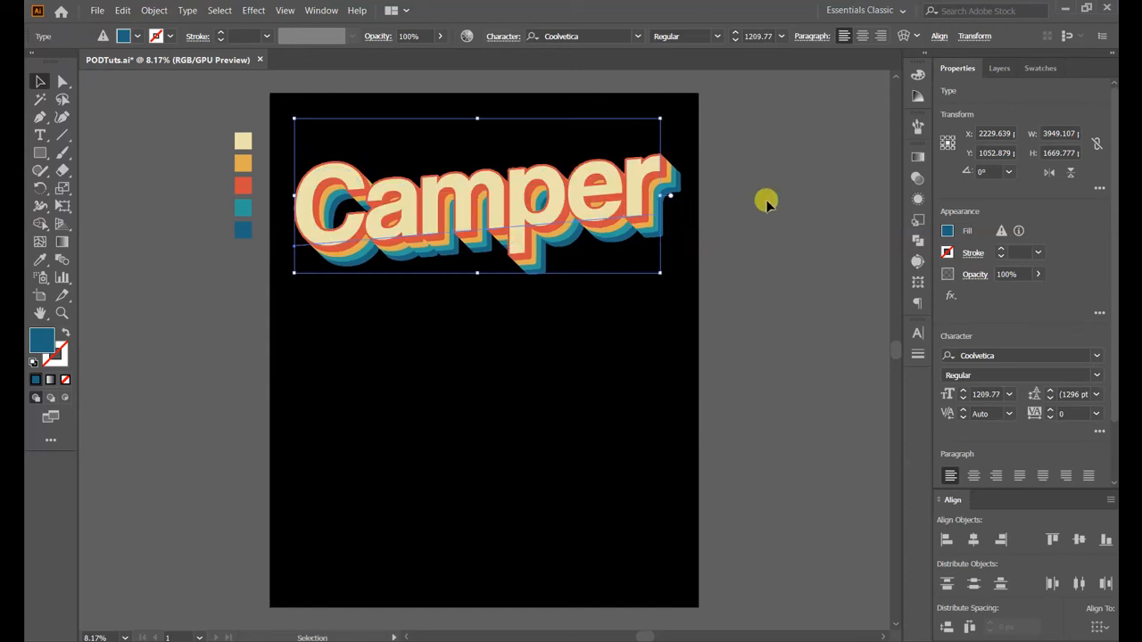
left_click(767, 202)
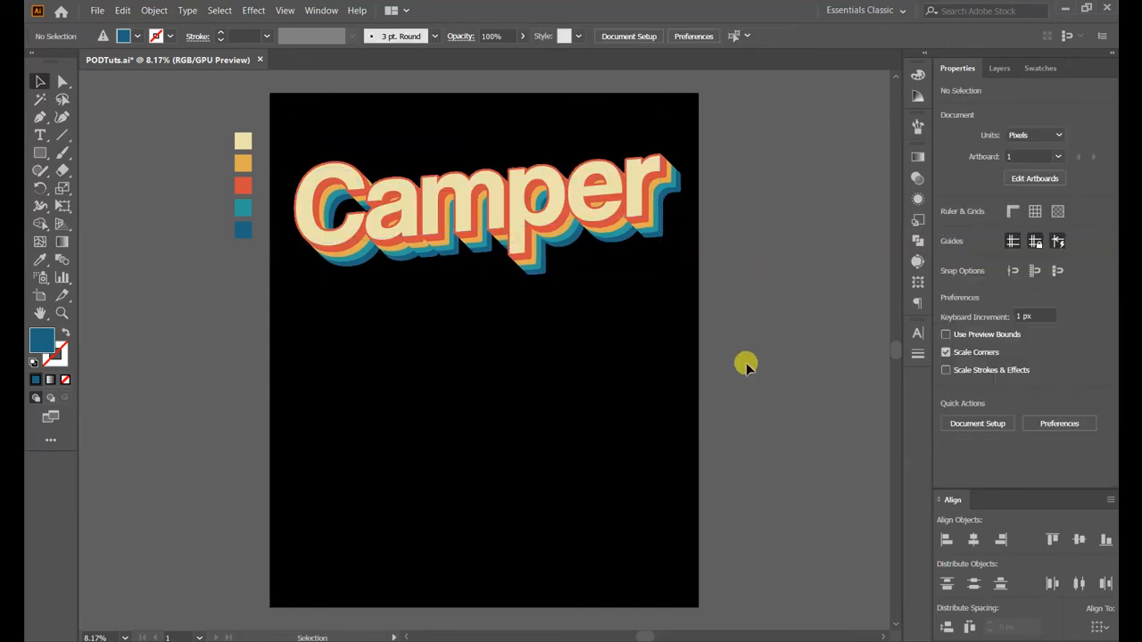
- Replace the word "Camper" in the styled lettering with "Thanks!" and deselect the text
double_click(591, 192)
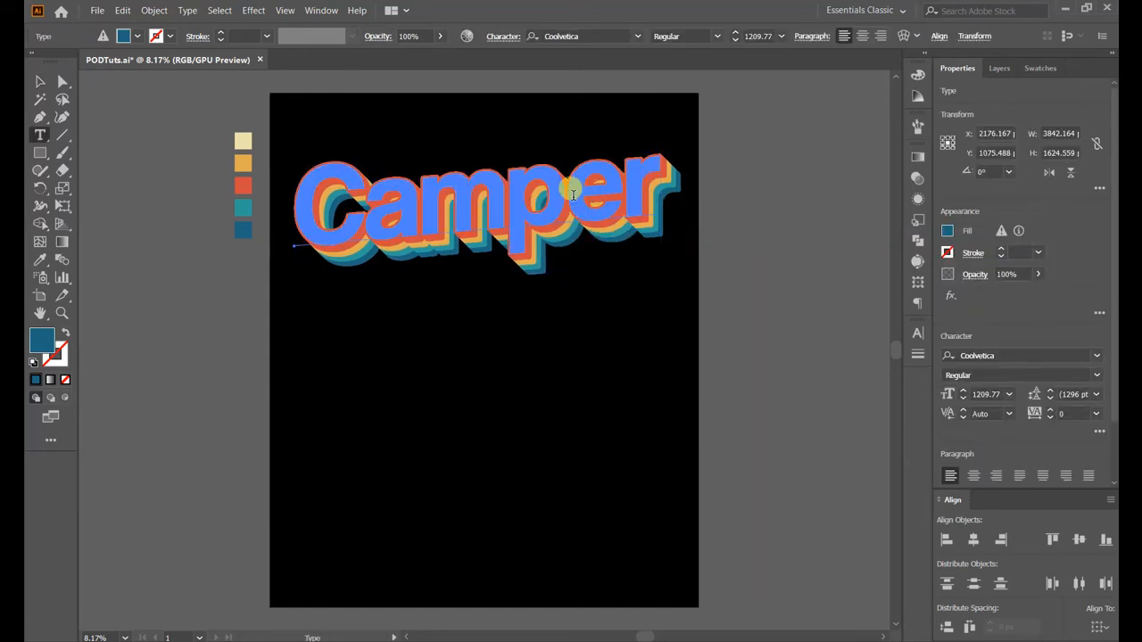
key("ctrl+a")
type("Th")
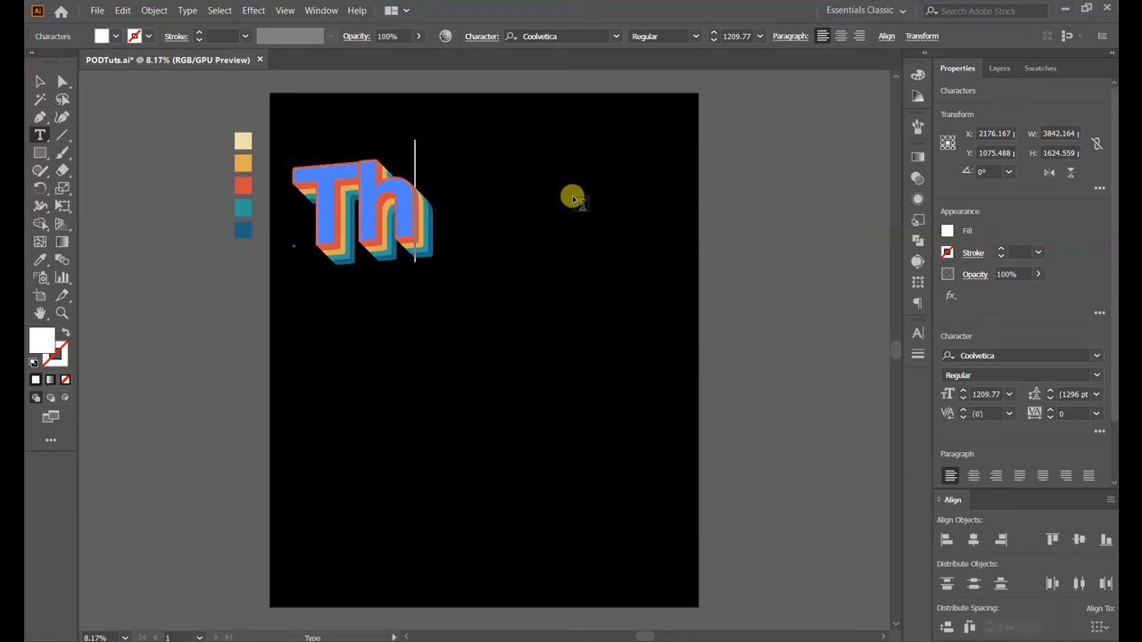
type("ank")
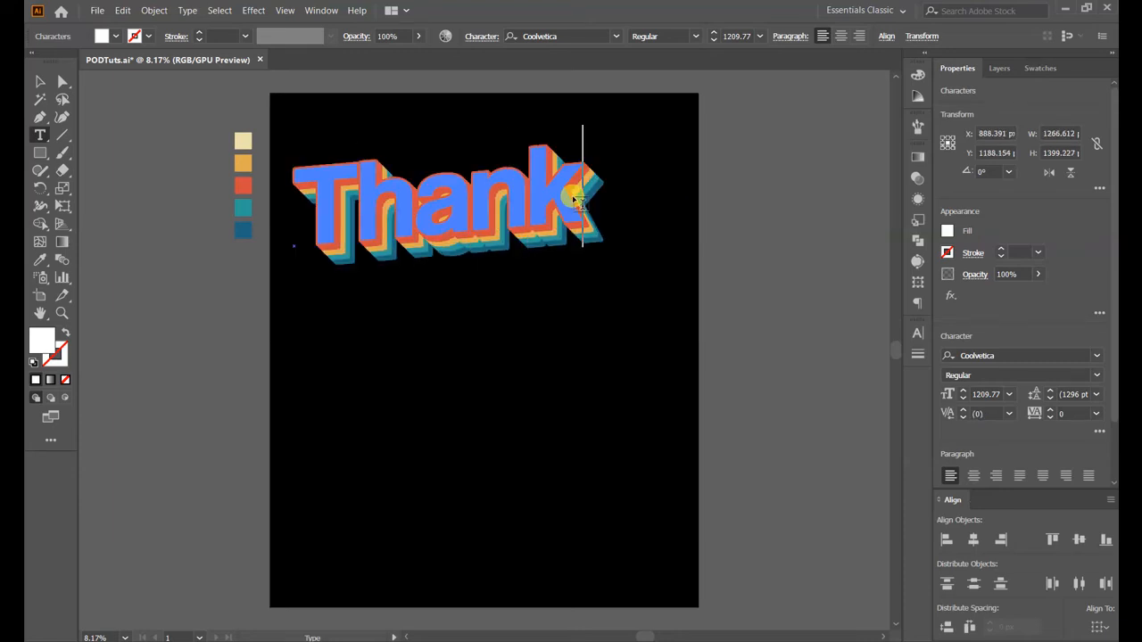
type("s!")
left_click(38, 80)
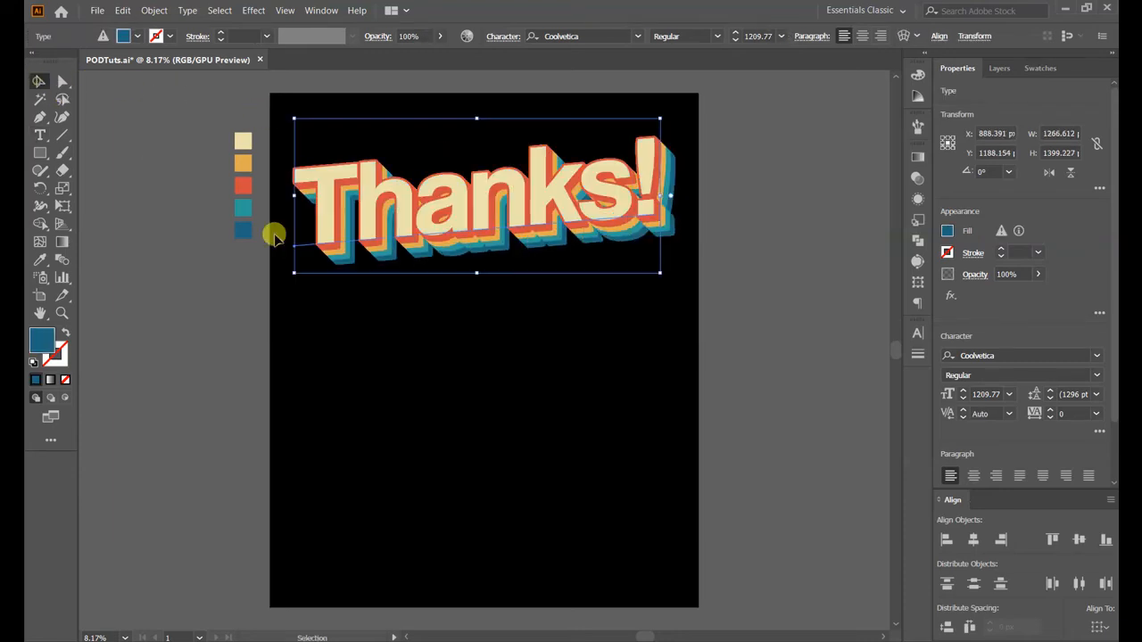
left_click(541, 390)
- Replace the word "Thanks!" in the styled lettering with "Subscribe" and finish the text editing
left_click(510, 230)
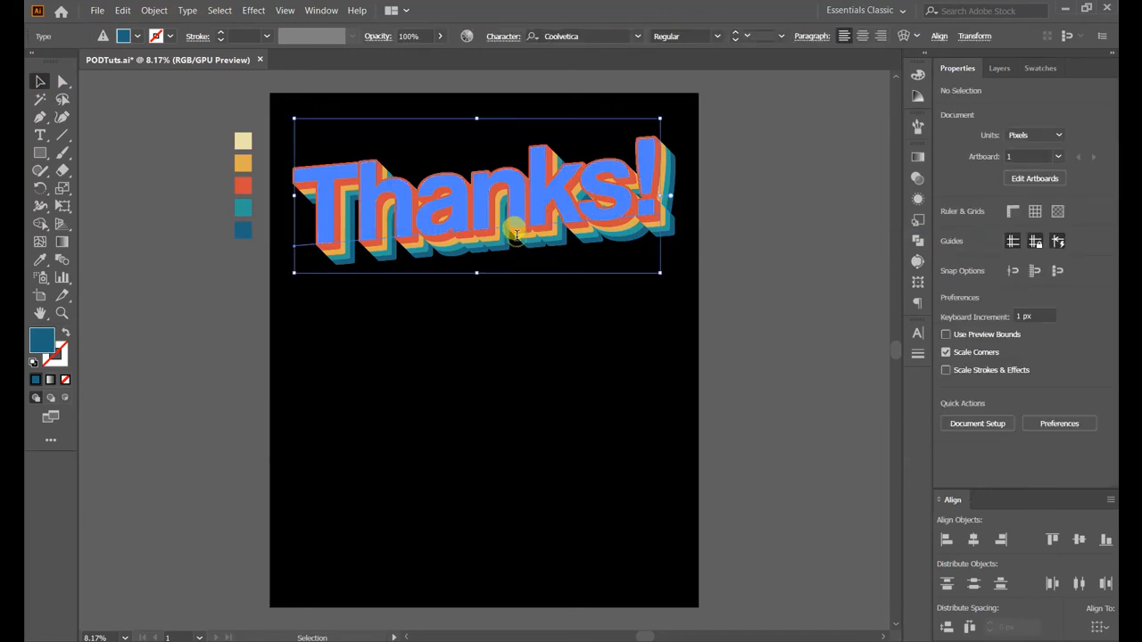
double_click(515, 234)
key("ctrl+a")
type("Subs")
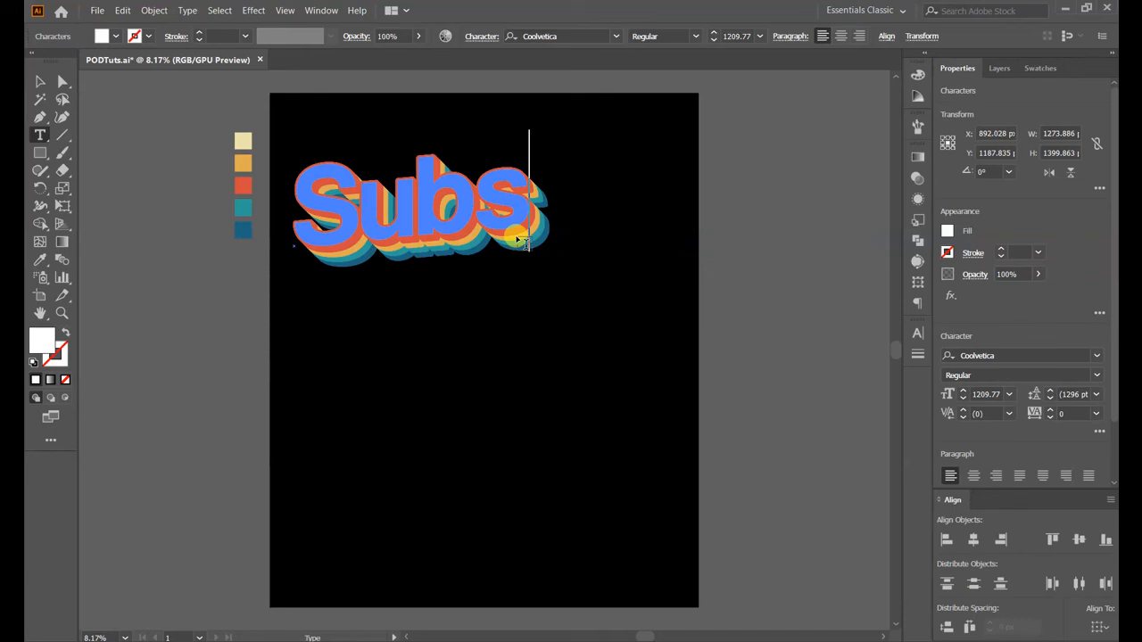
type("cribe")
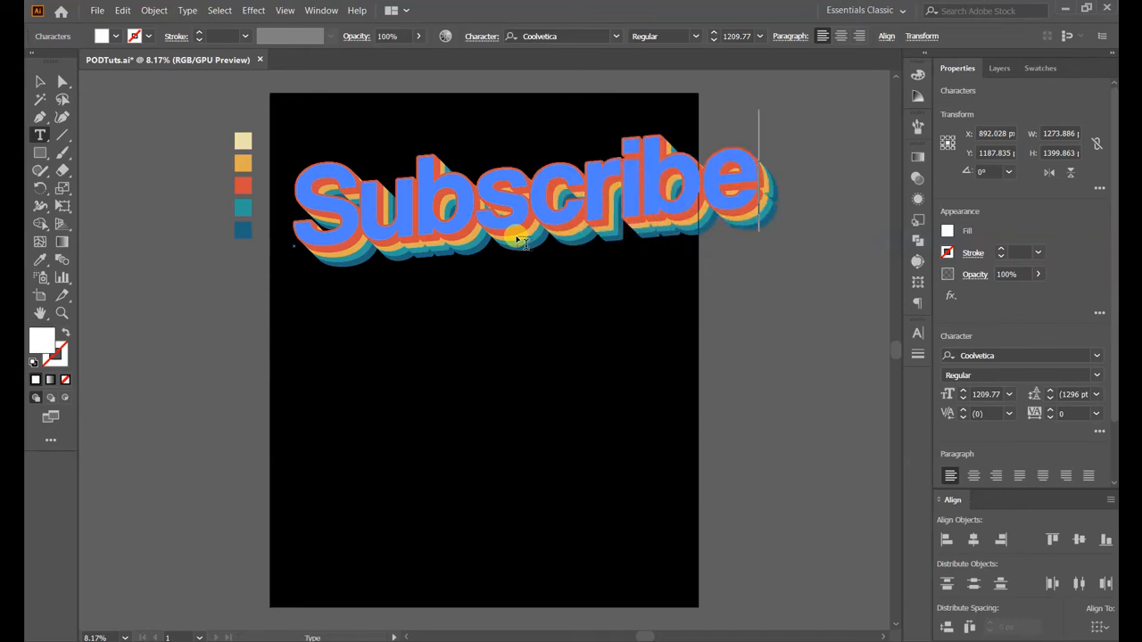
left_click(39, 81)
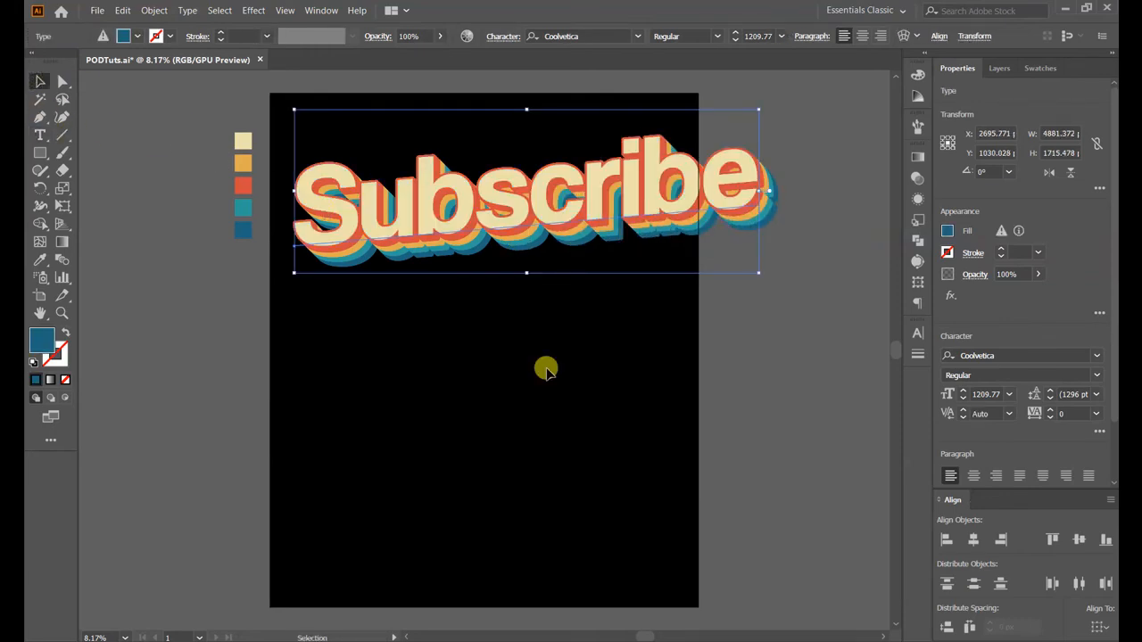
- Replace the word "Subscribe" in the styled lettering with "hehehe" and deselect the text
double_click(544, 214)
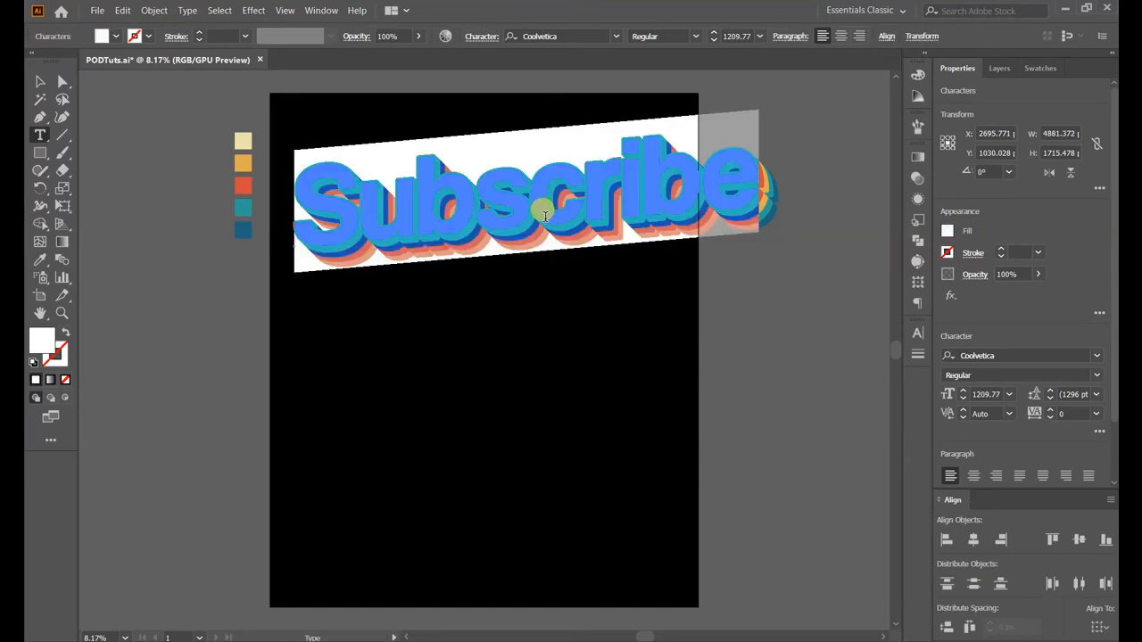
type("hehehe")
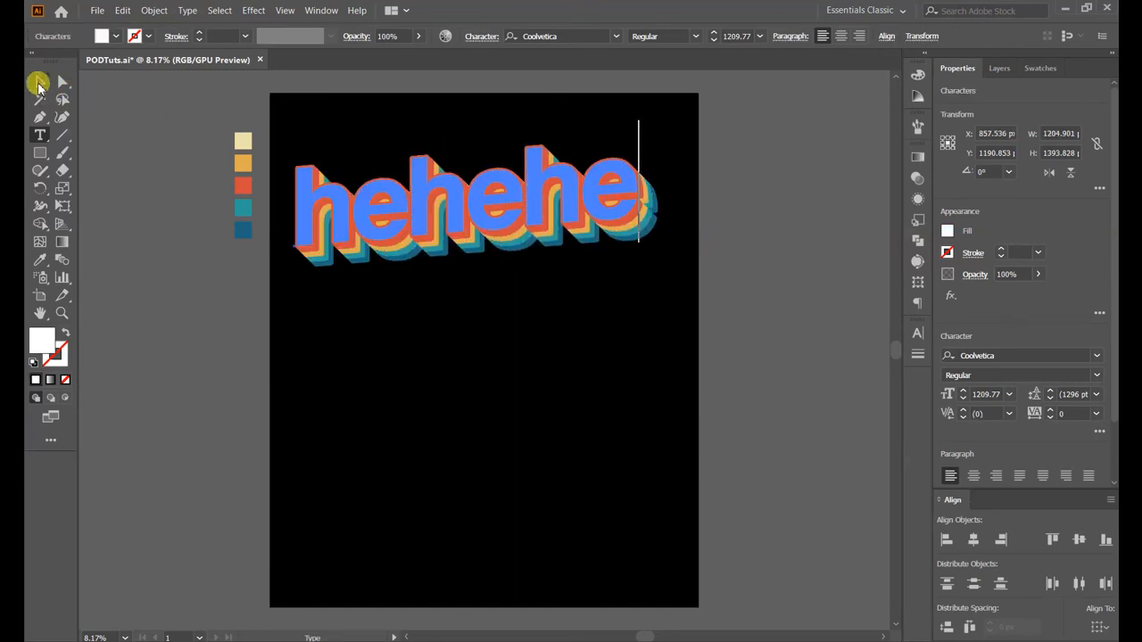
left_click(39, 82)
left_click(739, 296)
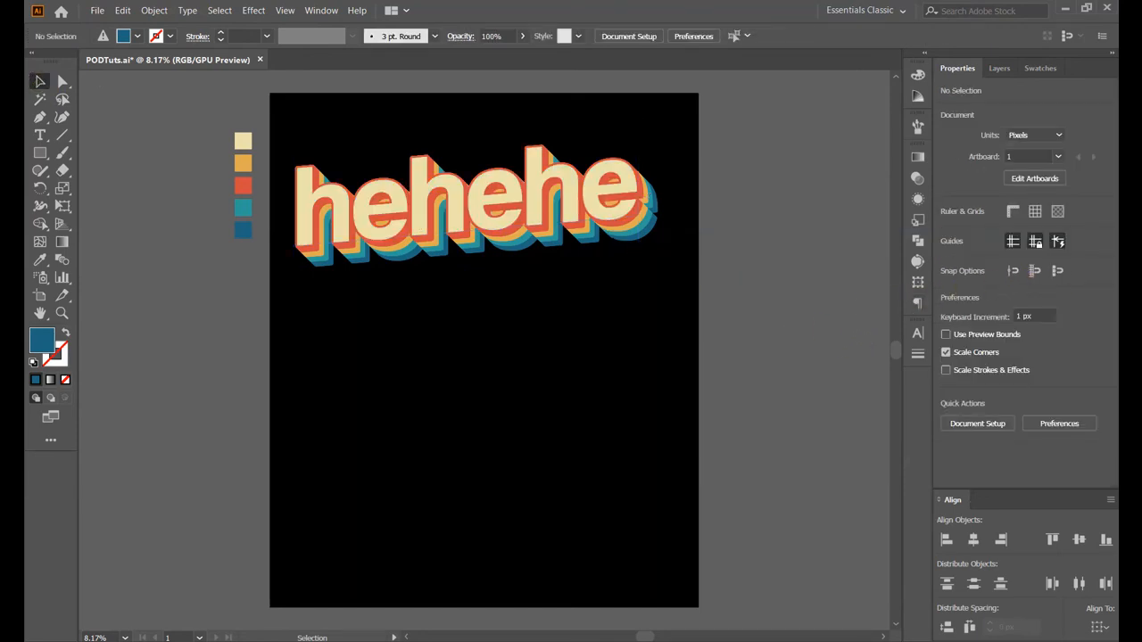
left_click(1126, 257)
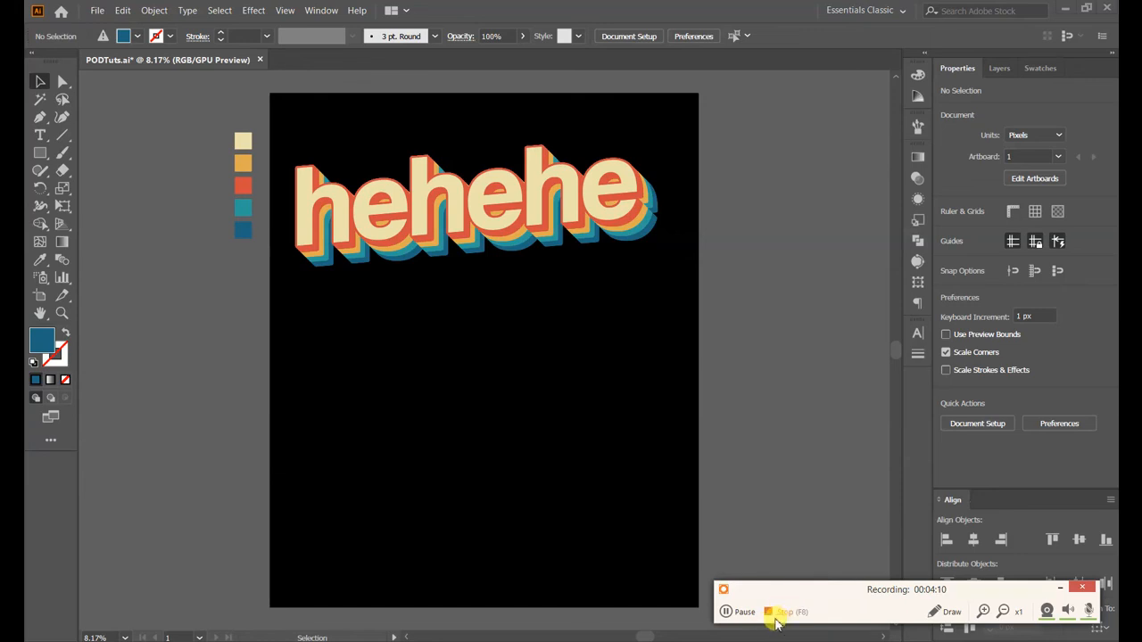
left_click(777, 615)
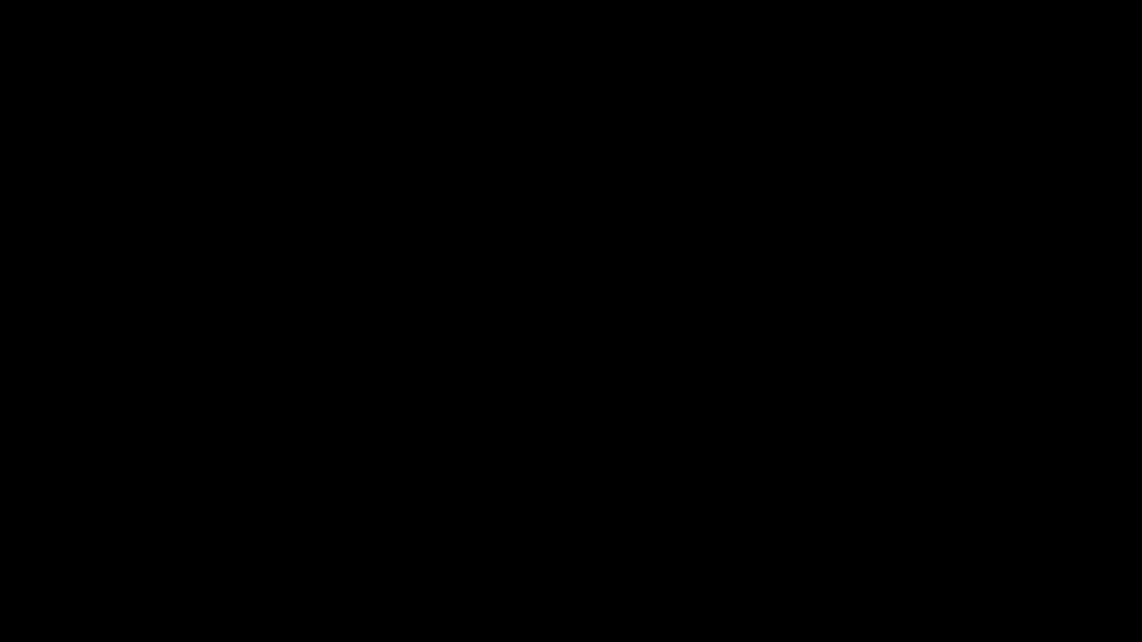